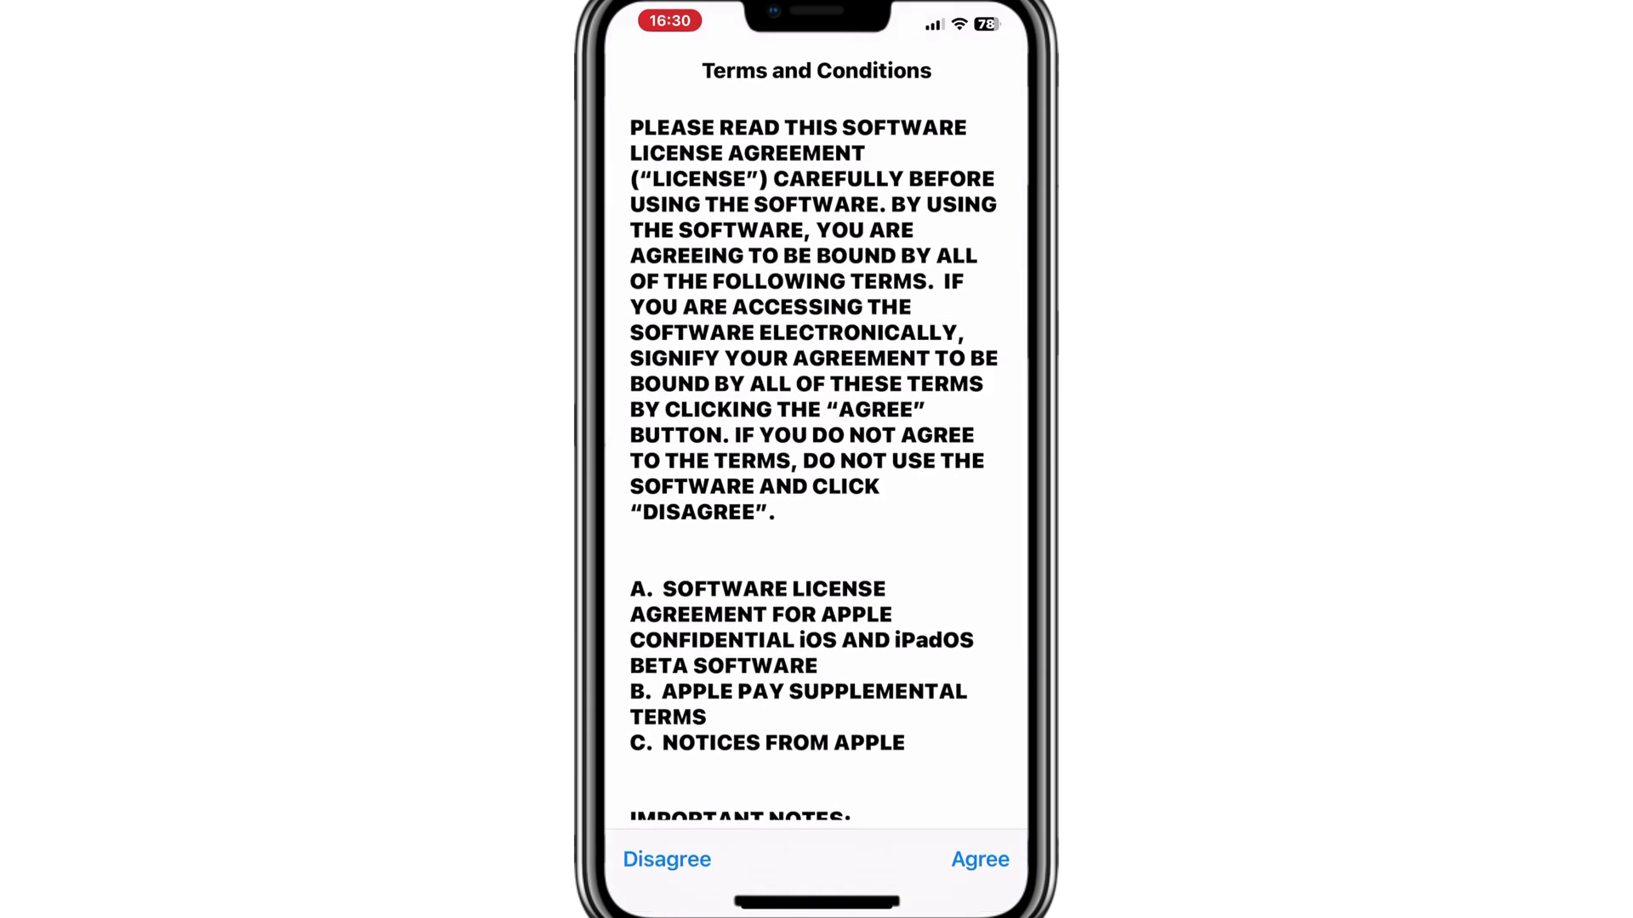
Agree to the iOS 18 beta licence terms so the beta update download starts.
{"action": "left_click", "coordinate": [980, 859]}
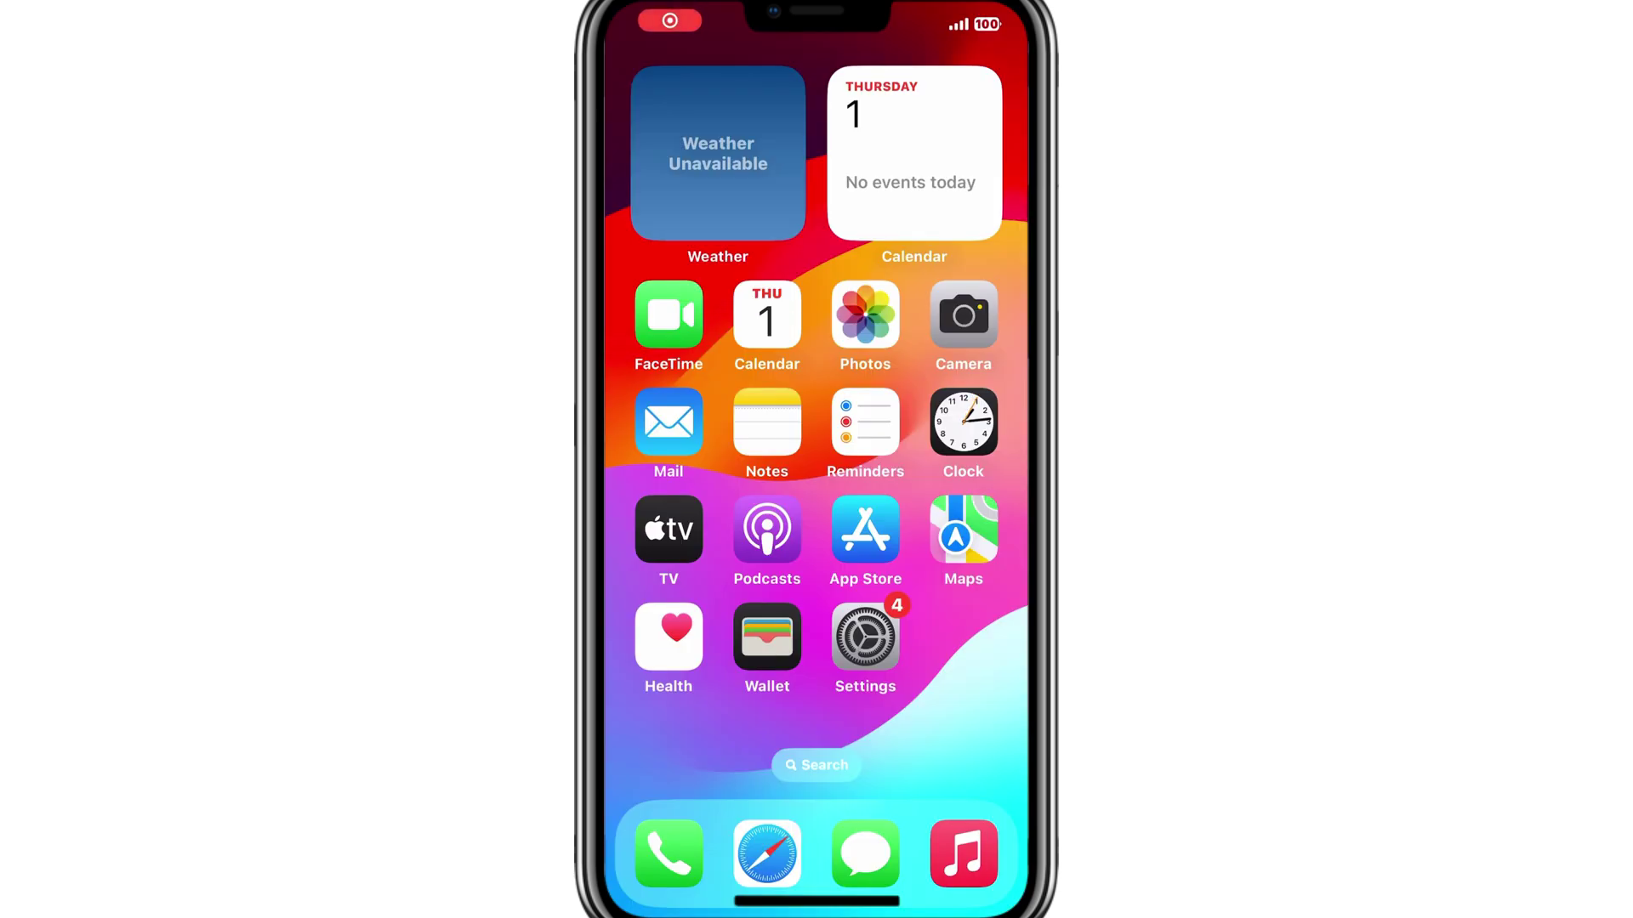
In Control Center, expand and collapse the connectivity and now-playing media modules.
{"action": "left_click_drag", "start_coordinate": [978, 17], "coordinate": [978, 511]}
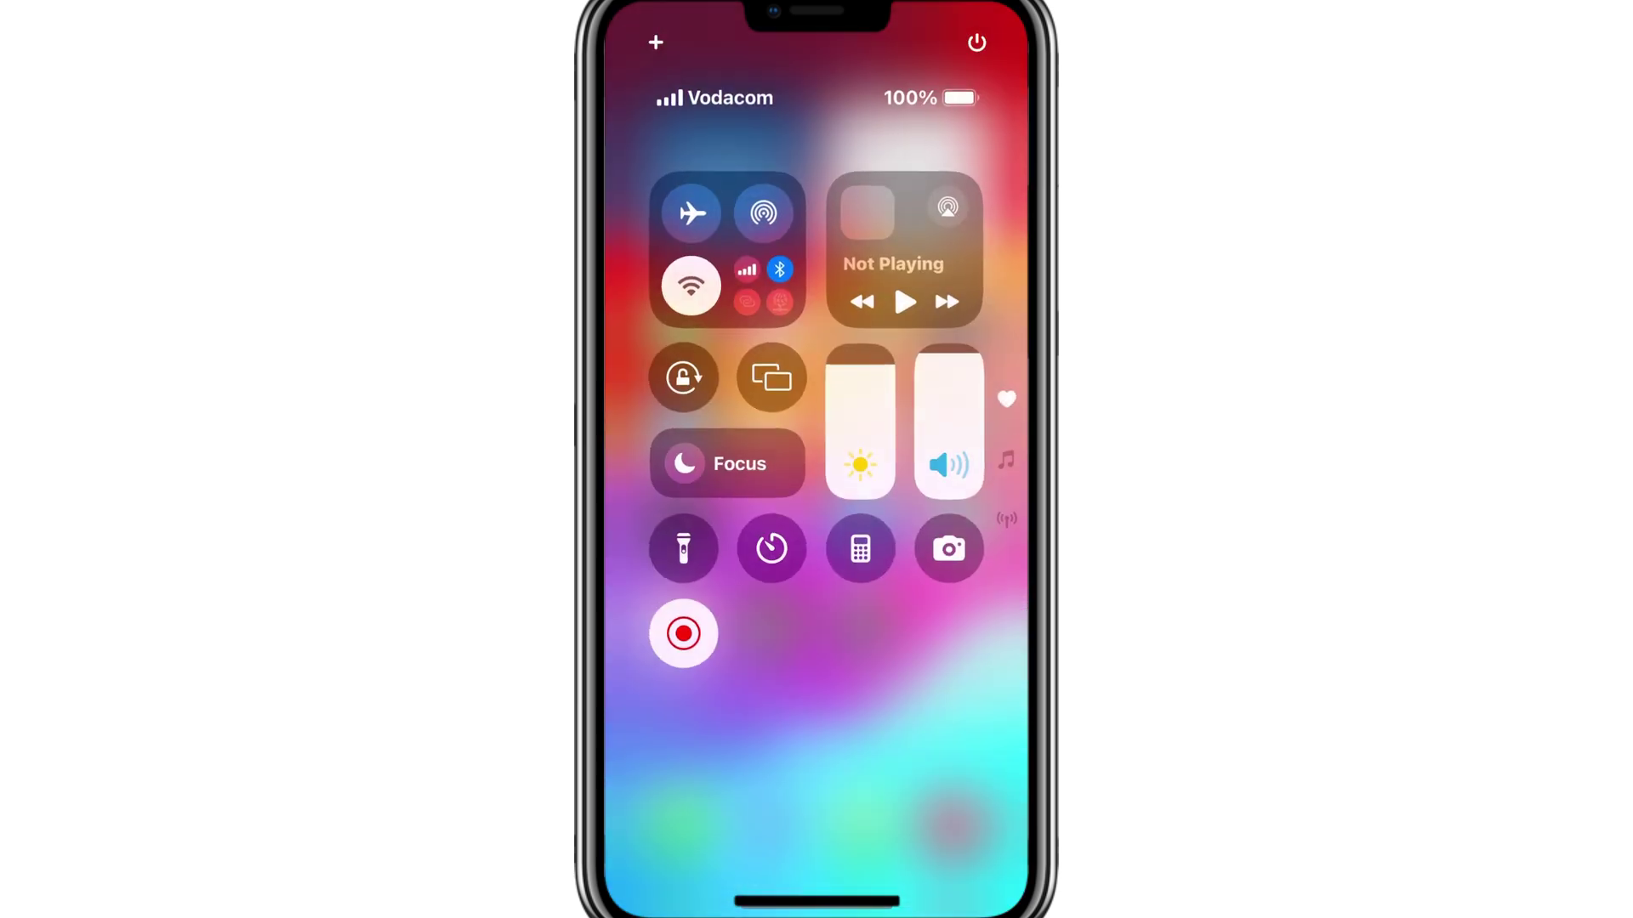
{"action": "left_click", "coordinate": [727, 189]}
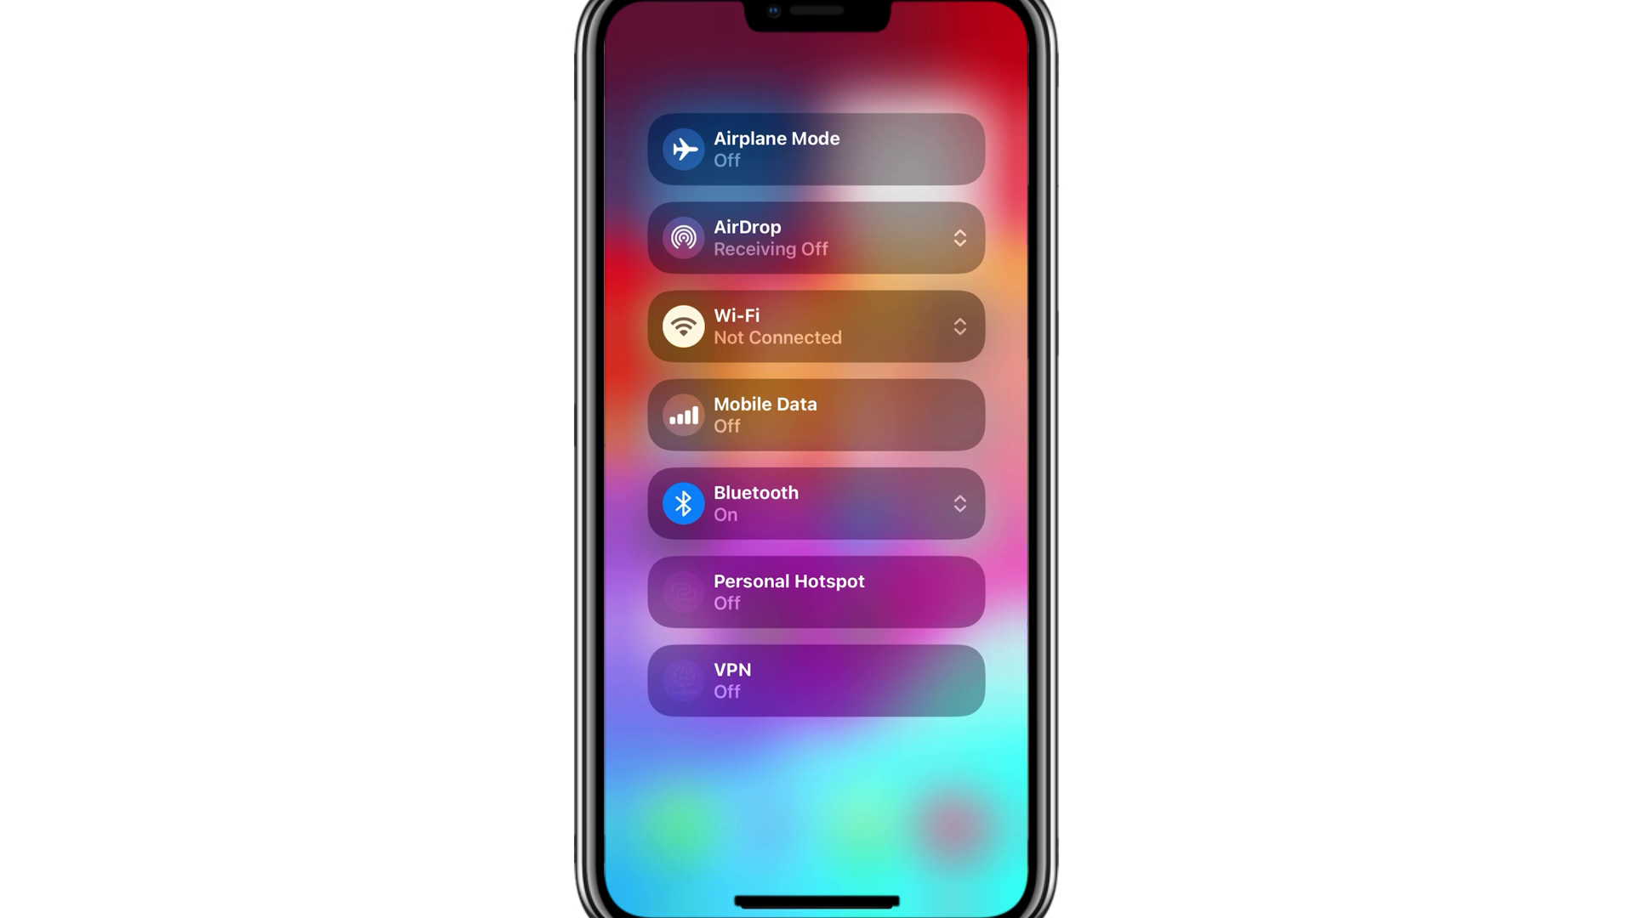
{"action": "left_click", "coordinate": [817, 808]}
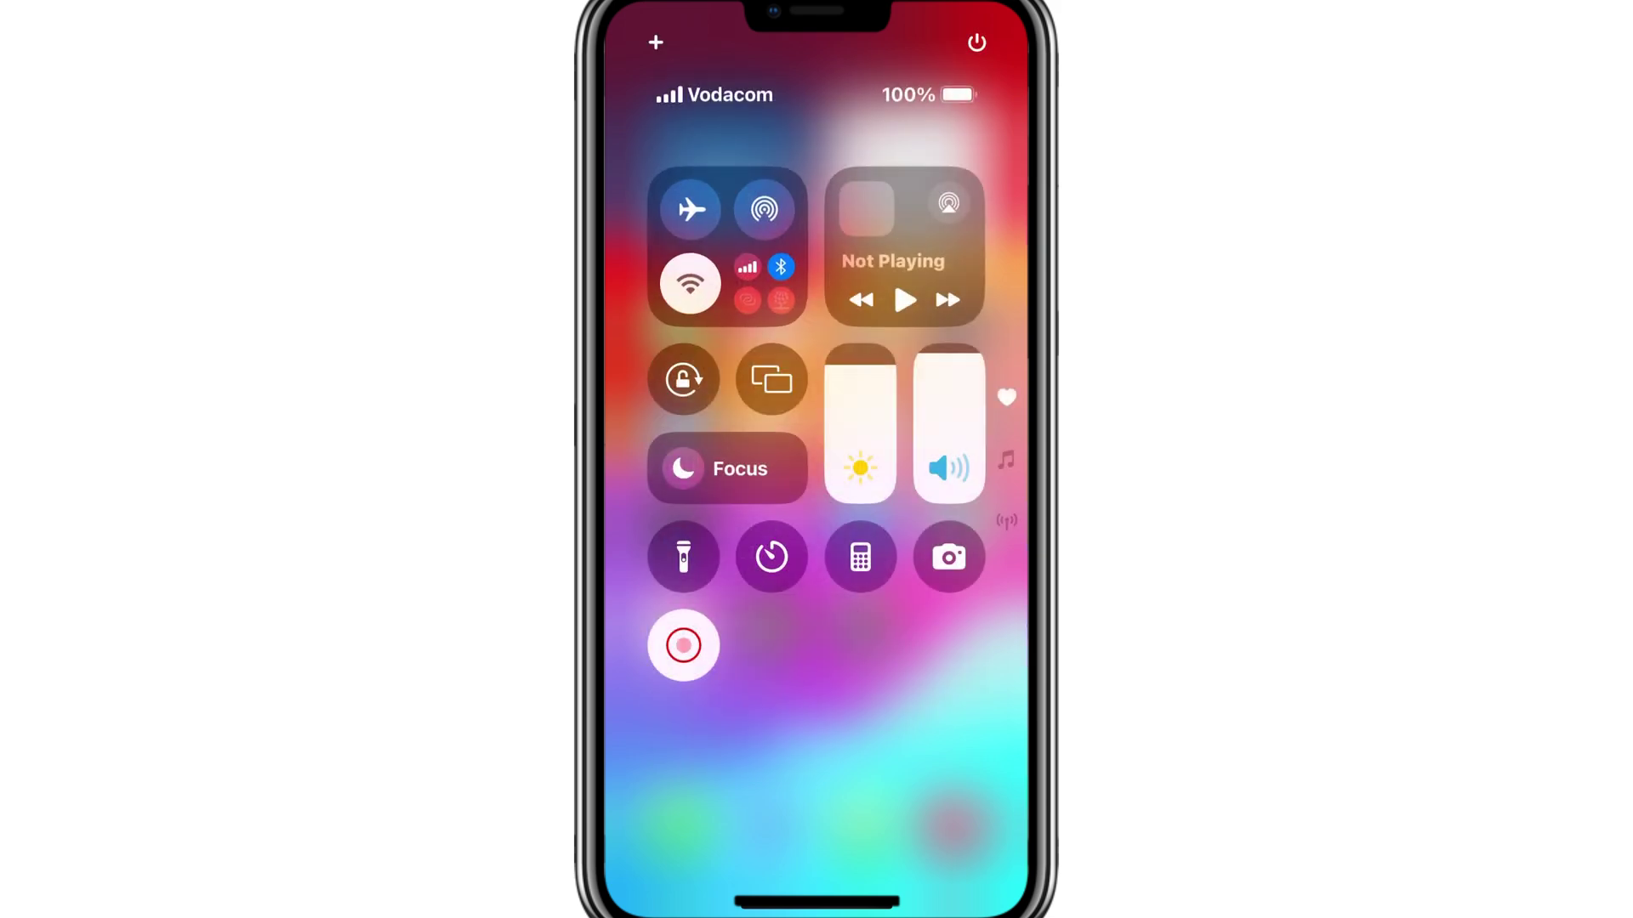
{"action": "left_click", "coordinate": [904, 246]}
{"action": "left_click", "coordinate": [727, 246]}
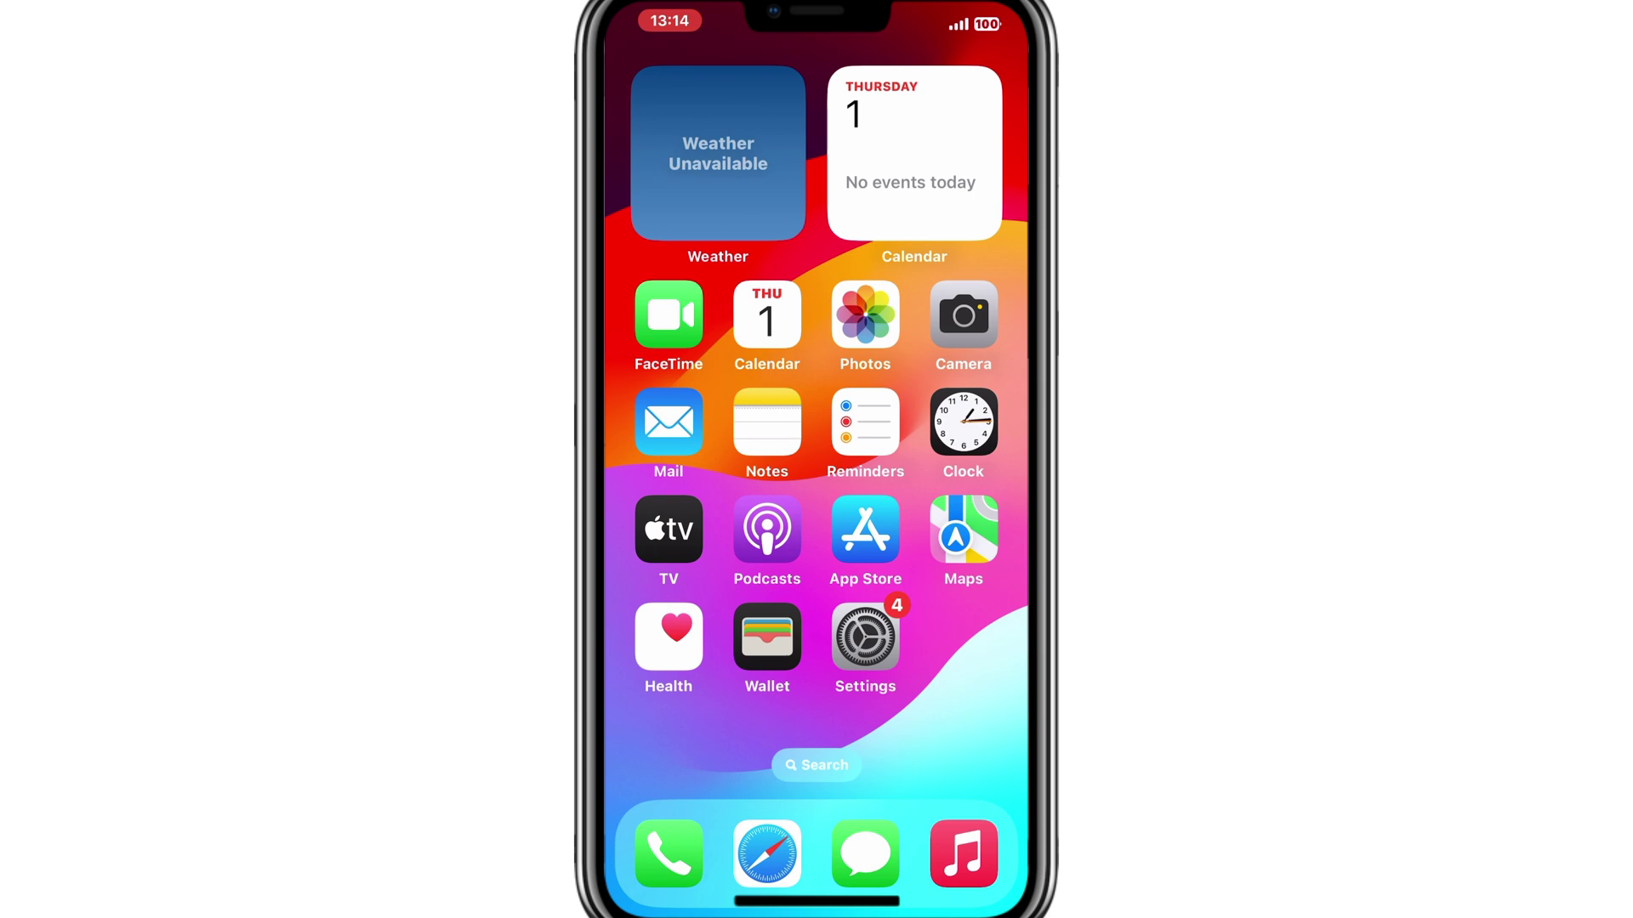
Open Passwords from the second Home page, dismiss the Mobile Data alert, then open Photos.
{"action": "left_click_drag", "start_coordinate": [936, 511], "coordinate": [680, 510]}
{"action": "left_click", "coordinate": [667, 638]}
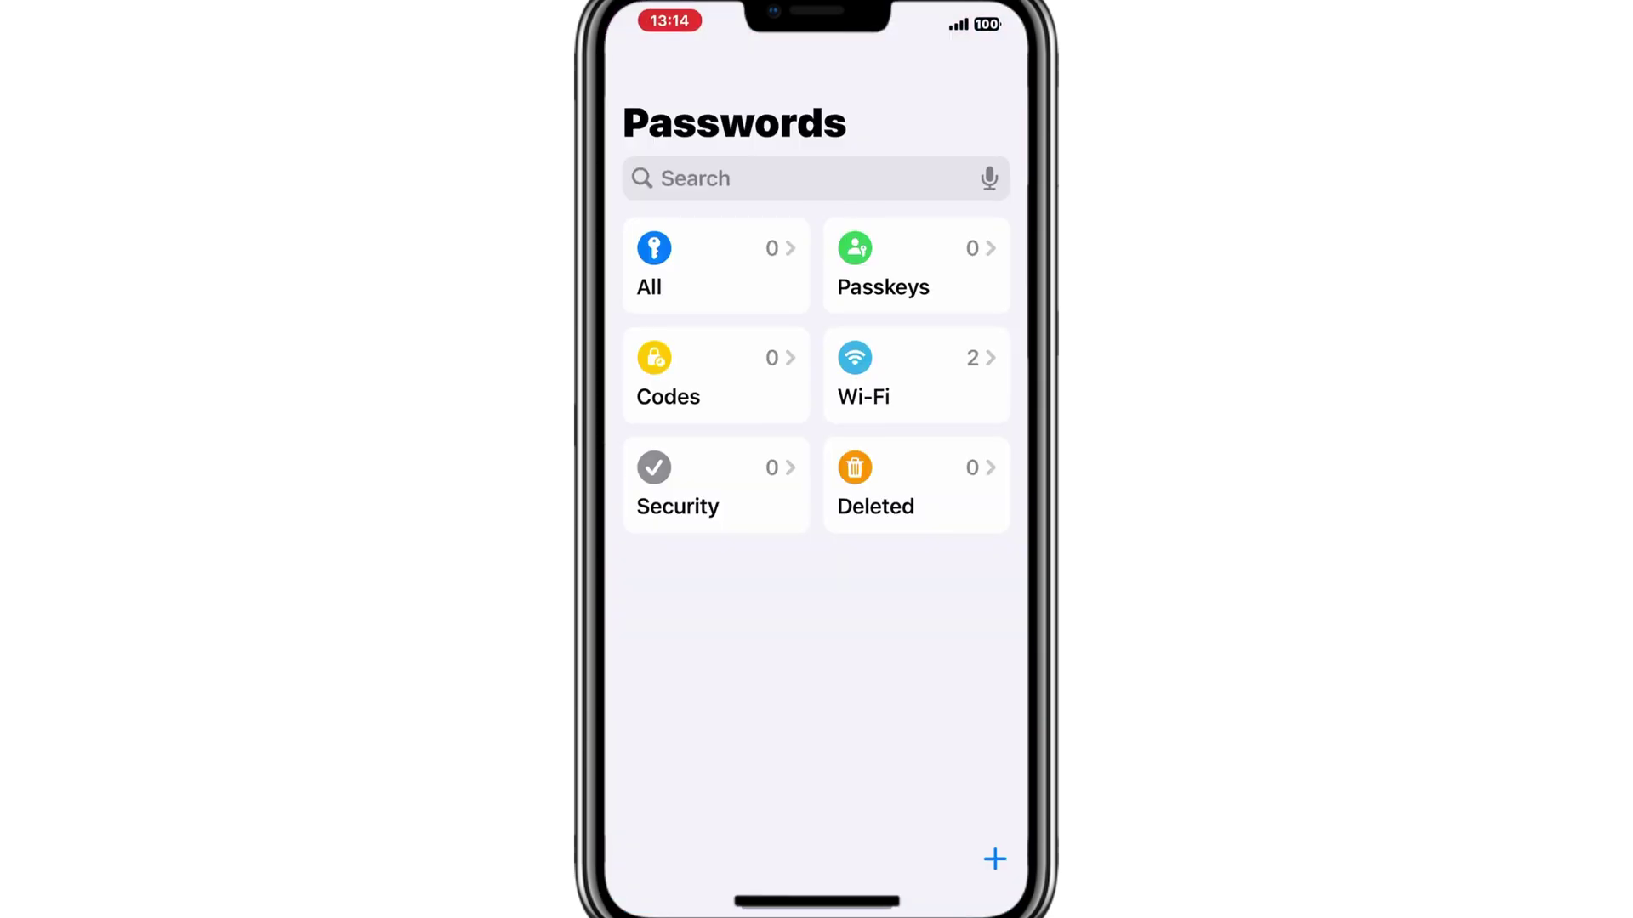
{"action": "left_click", "coordinate": [892, 526]}
{"action": "key", "text": "super+shift+h"}
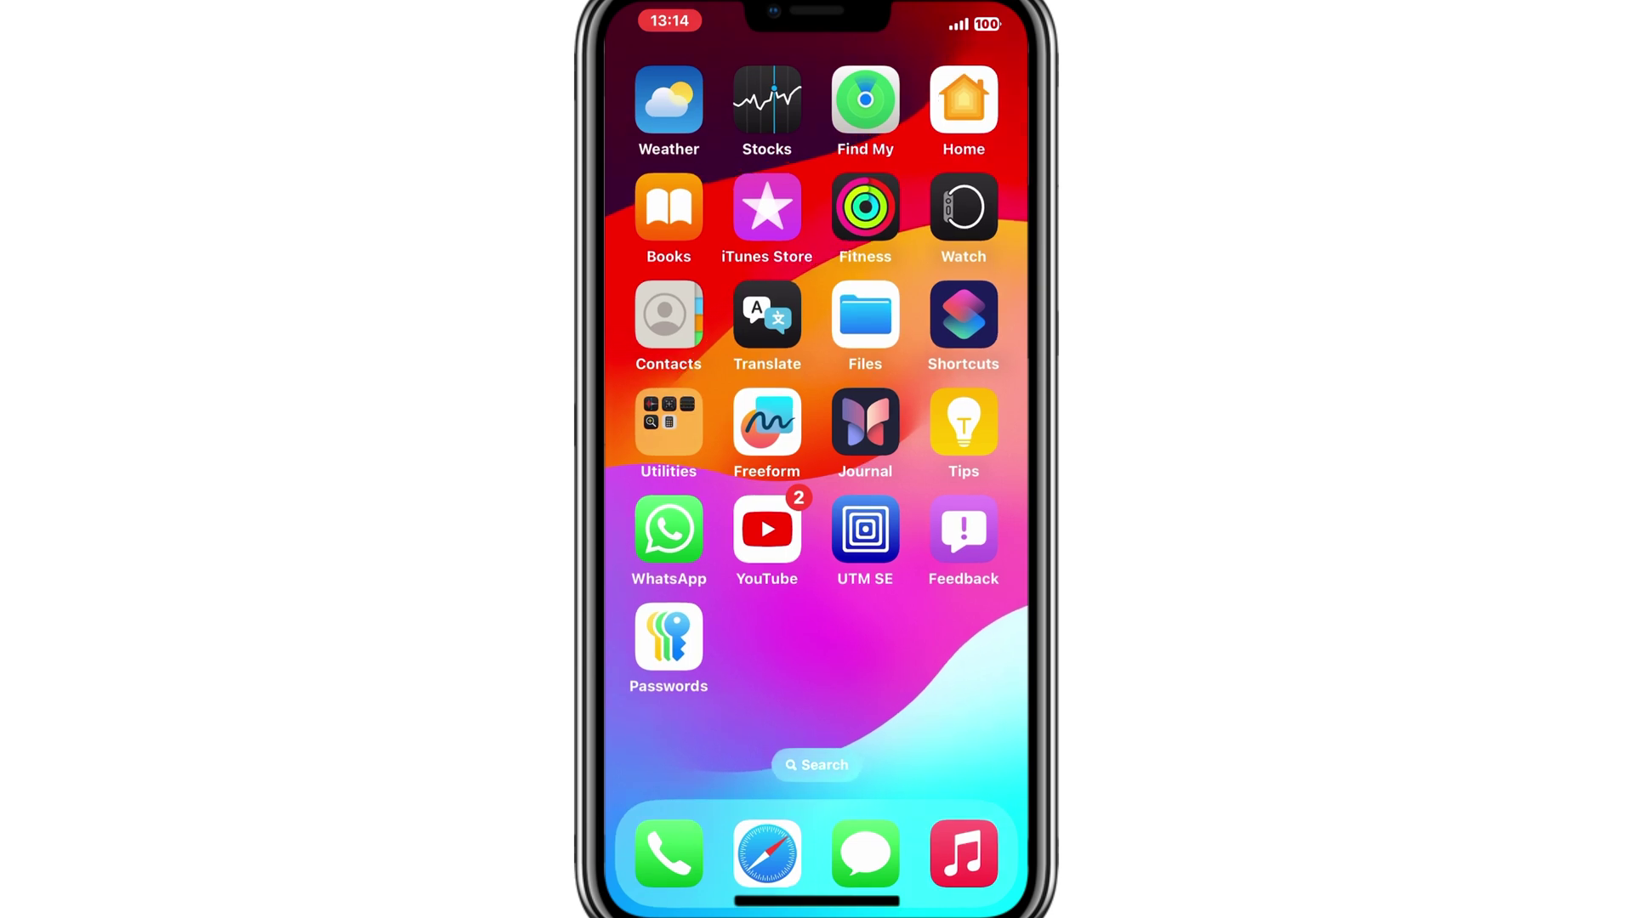
{"action": "left_click_drag", "start_coordinate": [680, 596], "coordinate": [935, 596]}
{"action": "left_click", "coordinate": [864, 317]}
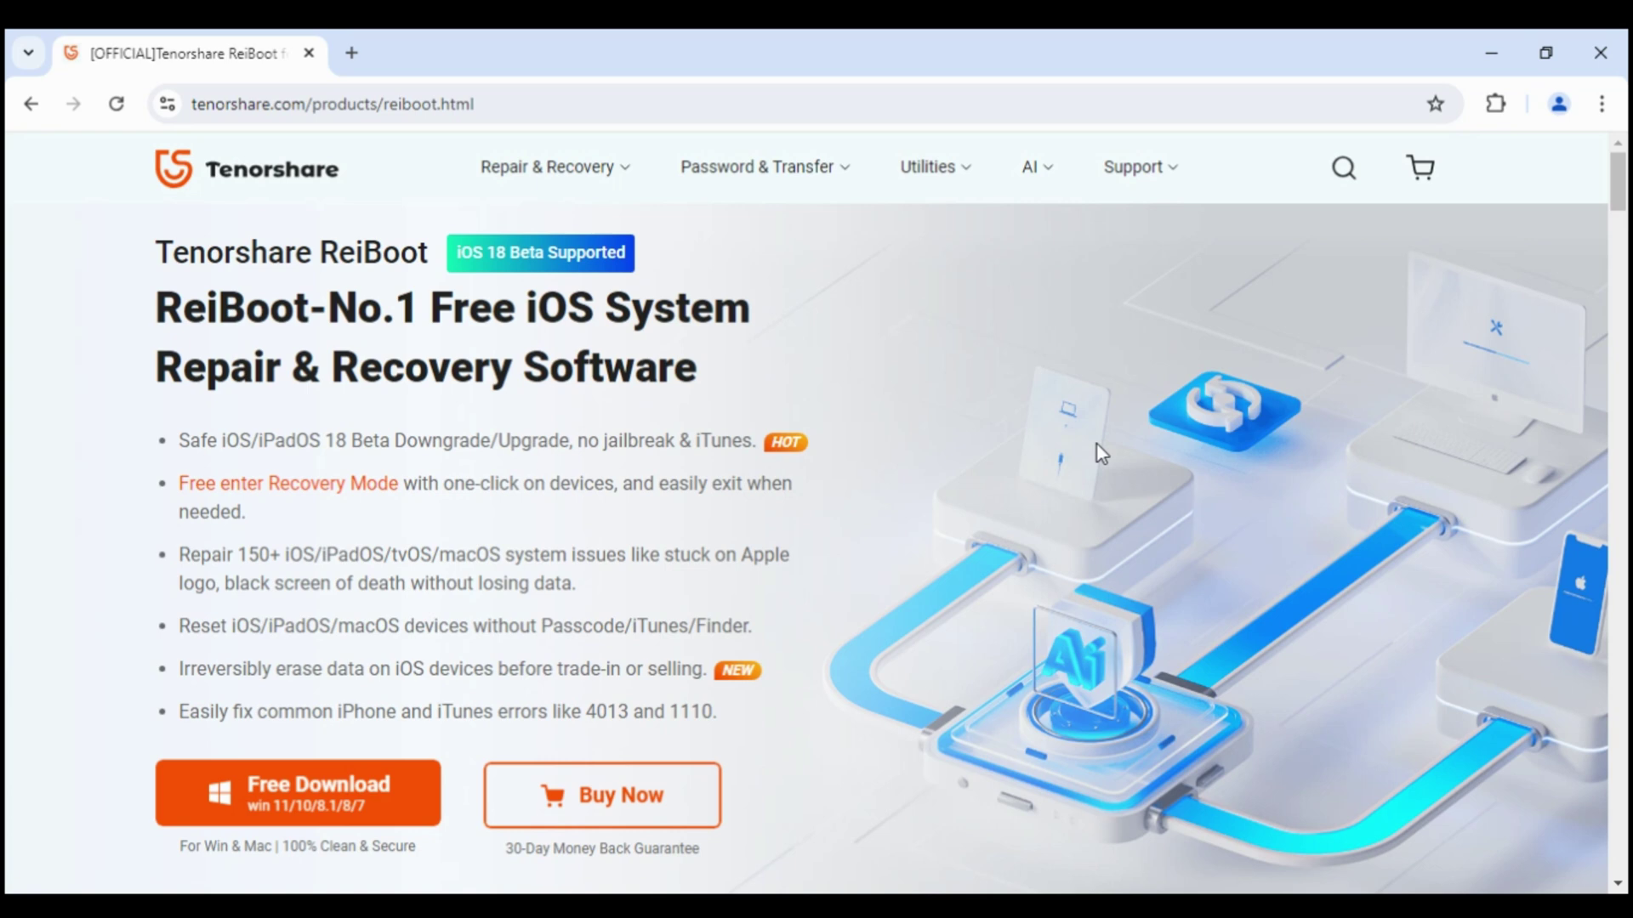
Open ReiBoot - iOS System Repair from the Repair & Recovery menu and scroll to AI-Powered Repair.
{"action": "mouse_move", "coordinate": [534, 158]}
{"action": "mouse_move", "coordinate": [565, 180]}
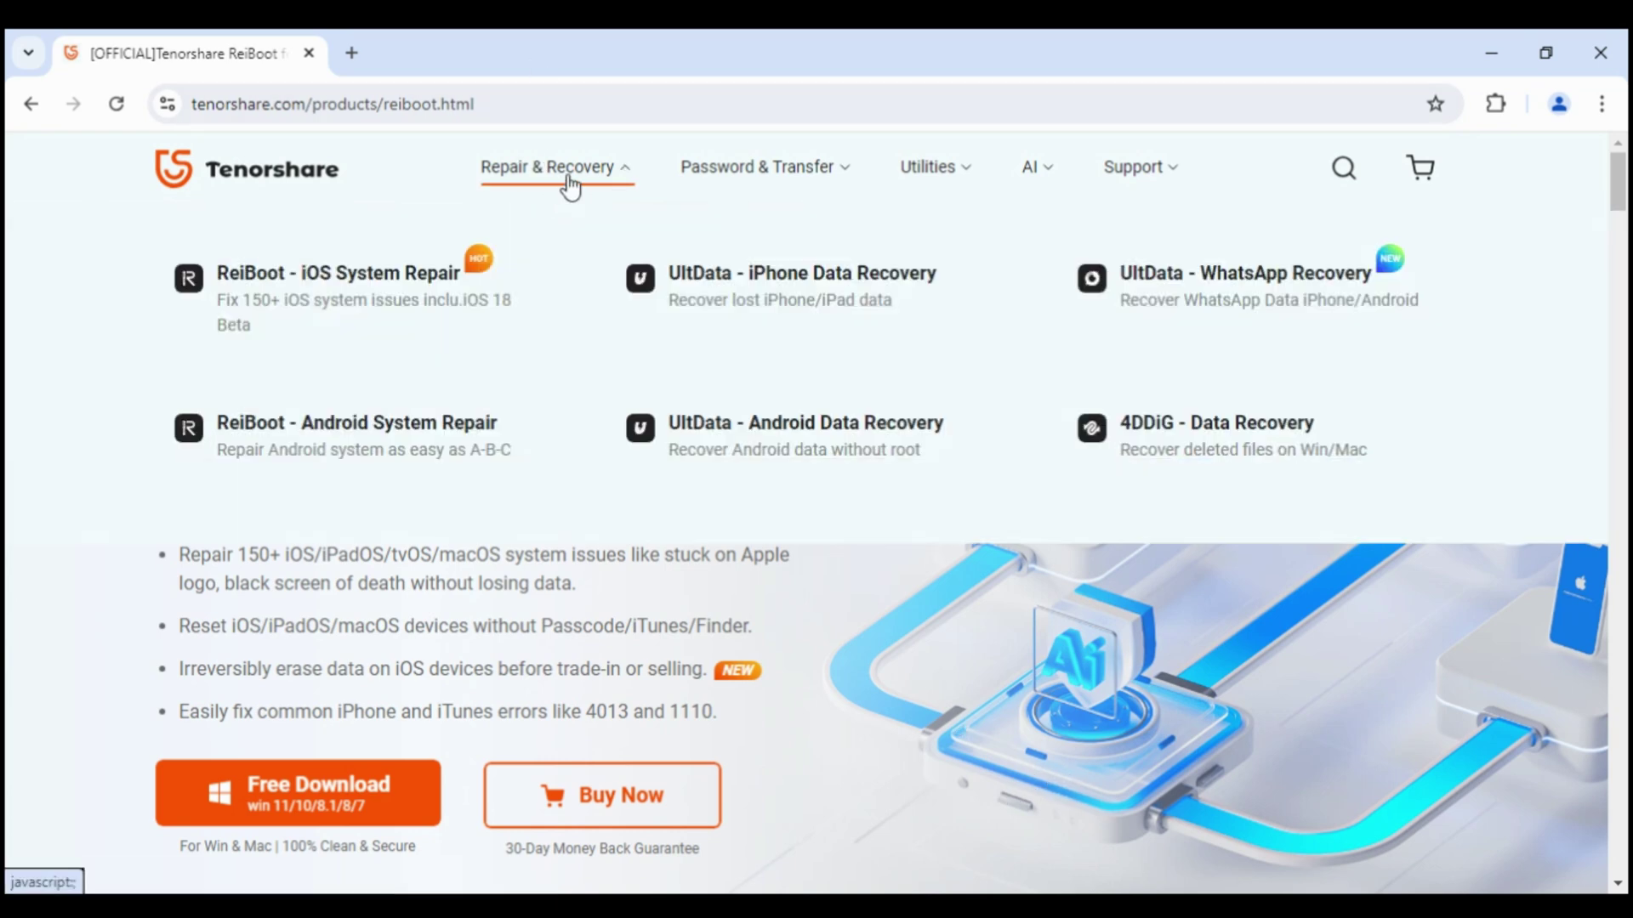
{"action": "left_click", "coordinate": [315, 301]}
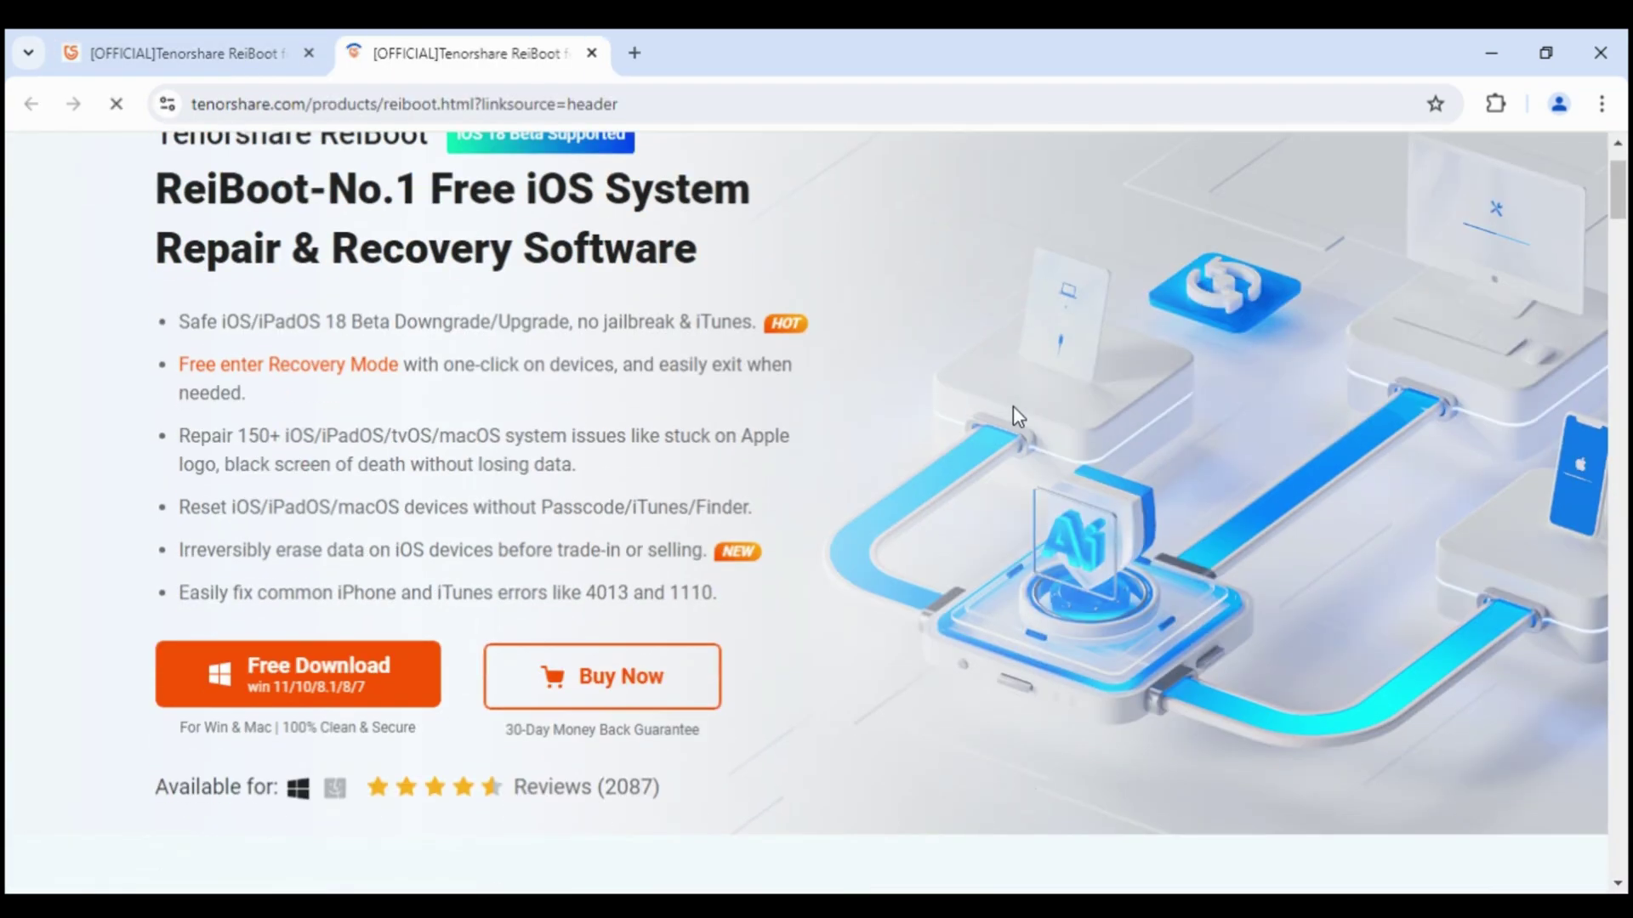
{"action": "scroll", "coordinate": [1012, 407], "scroll_direction": "down", "scroll_amount": 5}
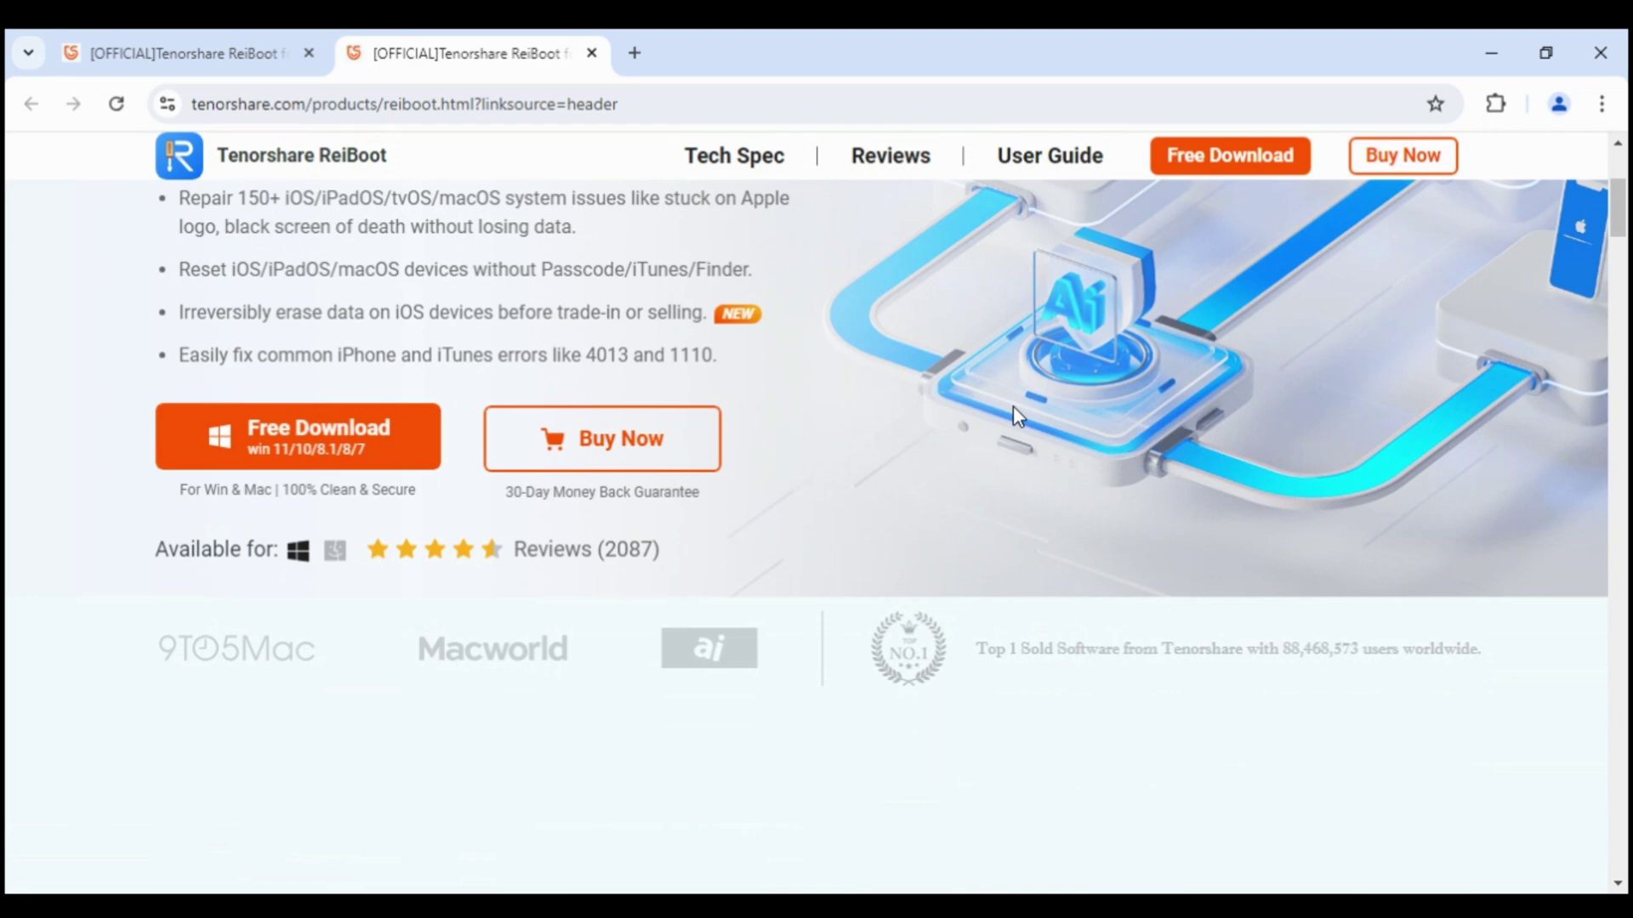
{"action": "scroll", "coordinate": [1013, 408], "scroll_direction": "down", "scroll_amount": 5}
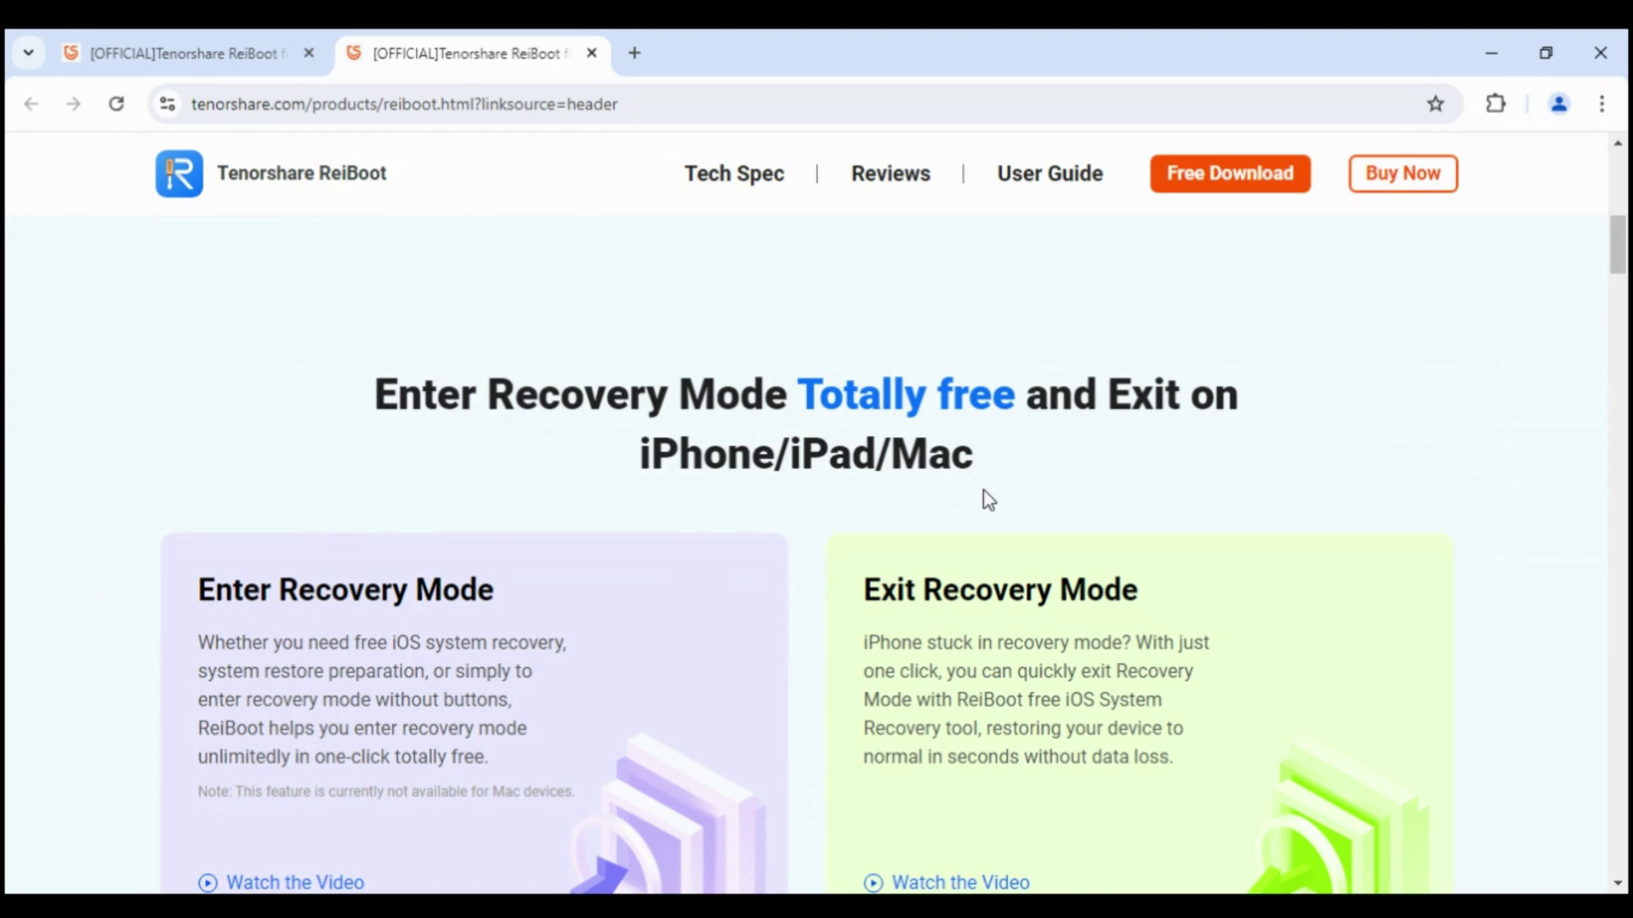
{"action": "scroll", "coordinate": [1296, 463], "scroll_direction": "down", "scroll_amount": 3}
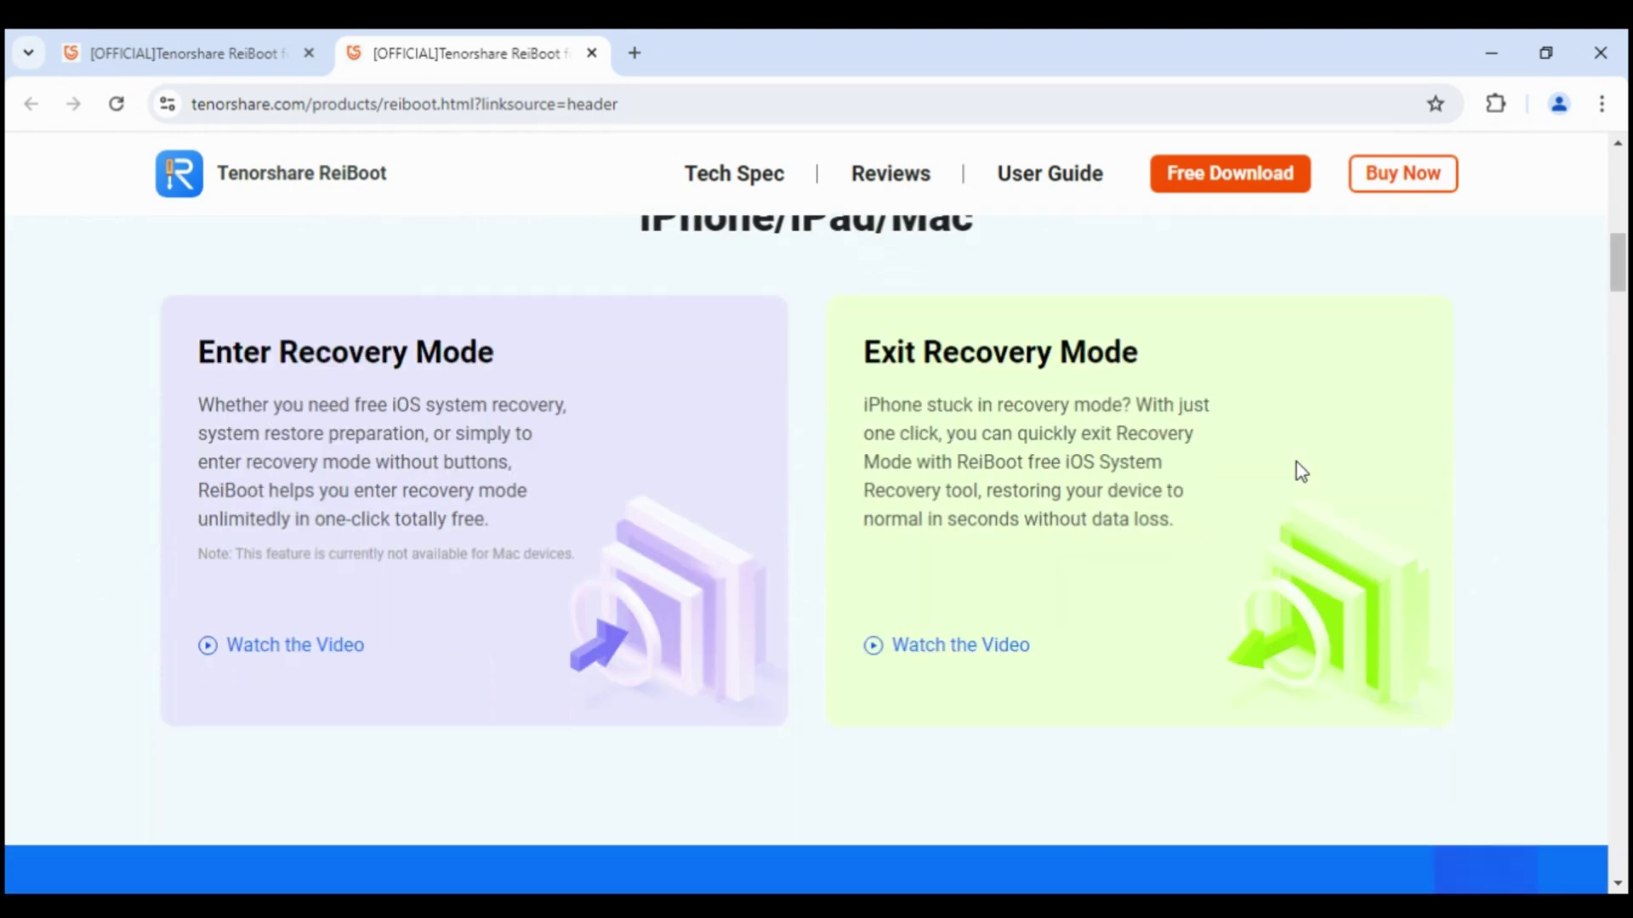
{"action": "scroll", "coordinate": [1296, 464], "scroll_direction": "down", "scroll_amount": 1}
{"action": "scroll", "coordinate": [1296, 462], "scroll_direction": "down", "scroll_amount": 5}
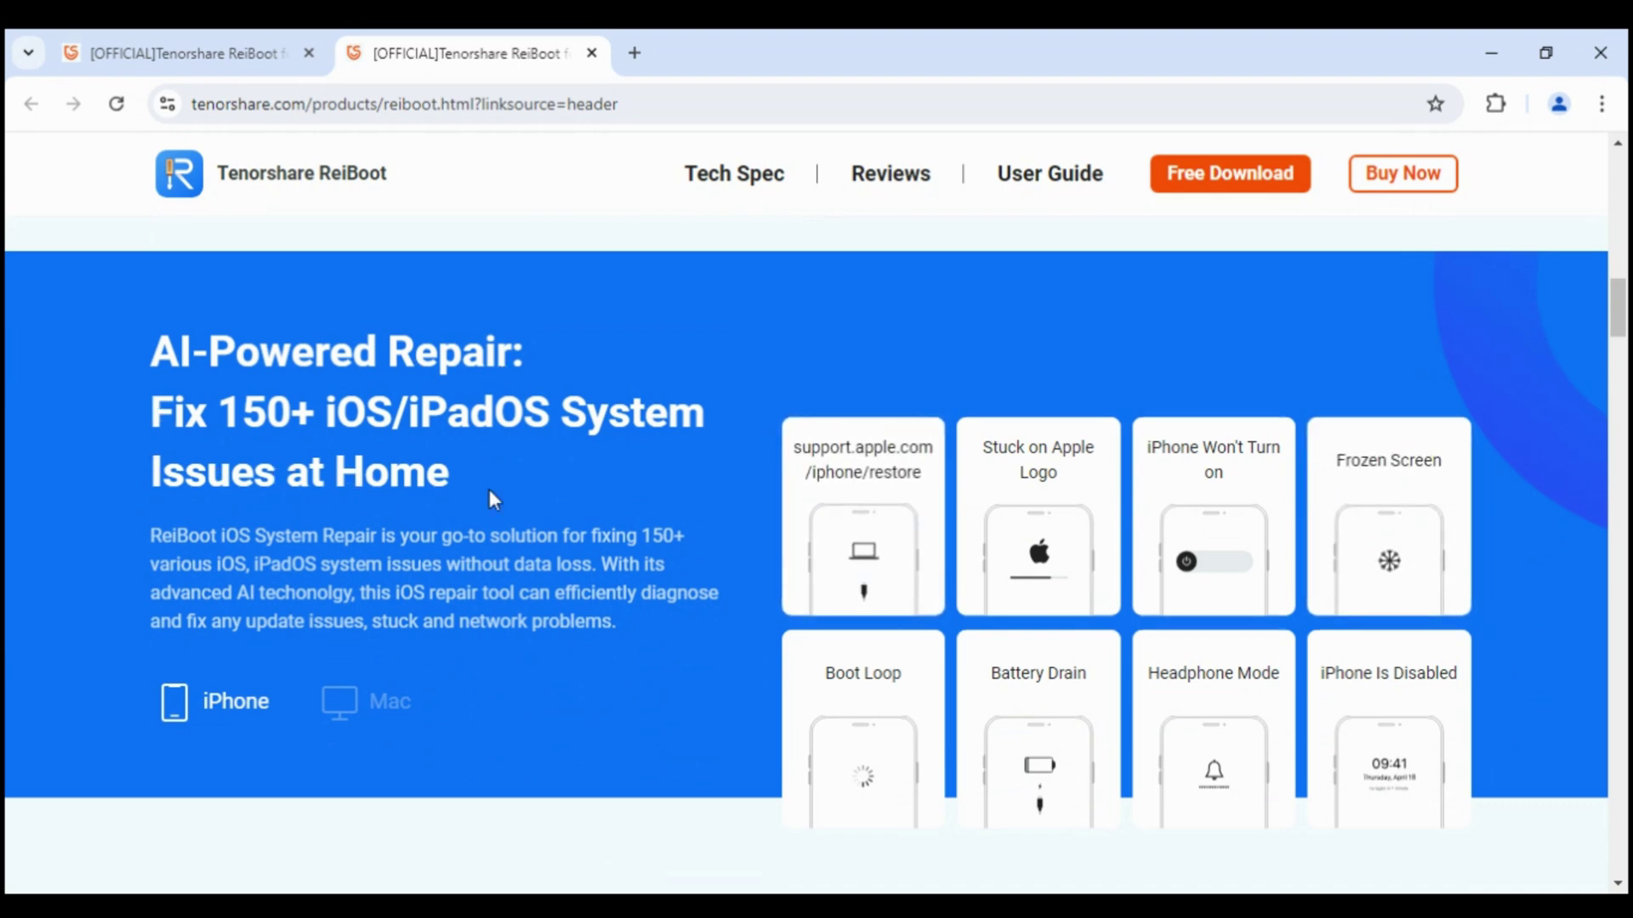
Browse the ReiBoot product page to its Free Download offer and start the trial download.
{"action": "mouse_move", "coordinate": [1032, 509]}
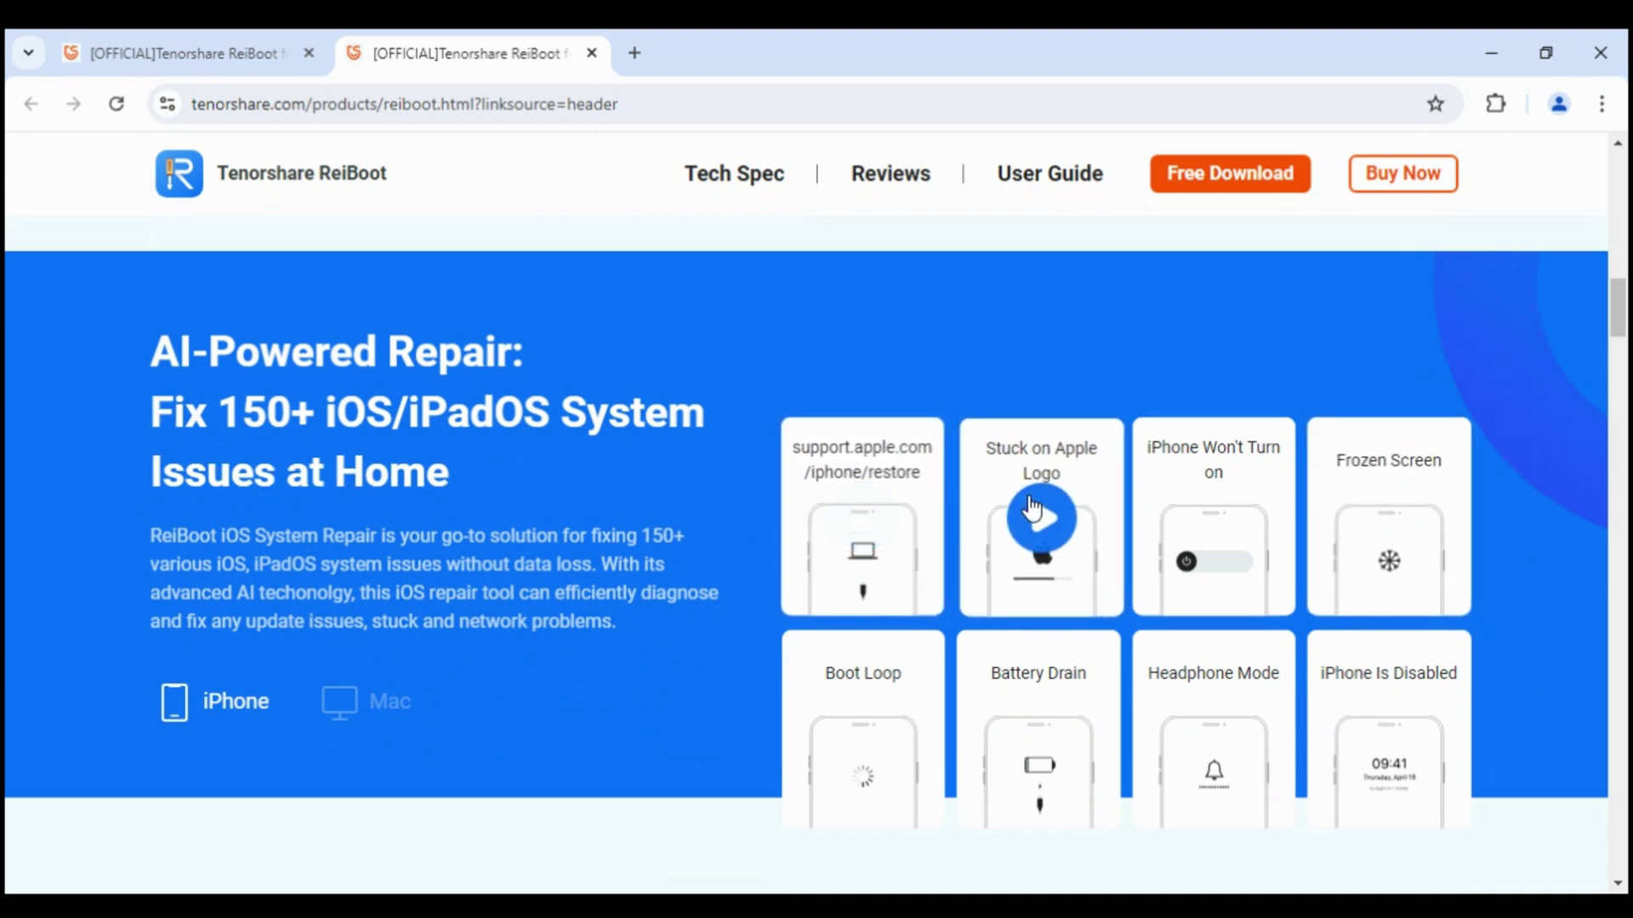
{"action": "mouse_move", "coordinate": [1169, 510]}
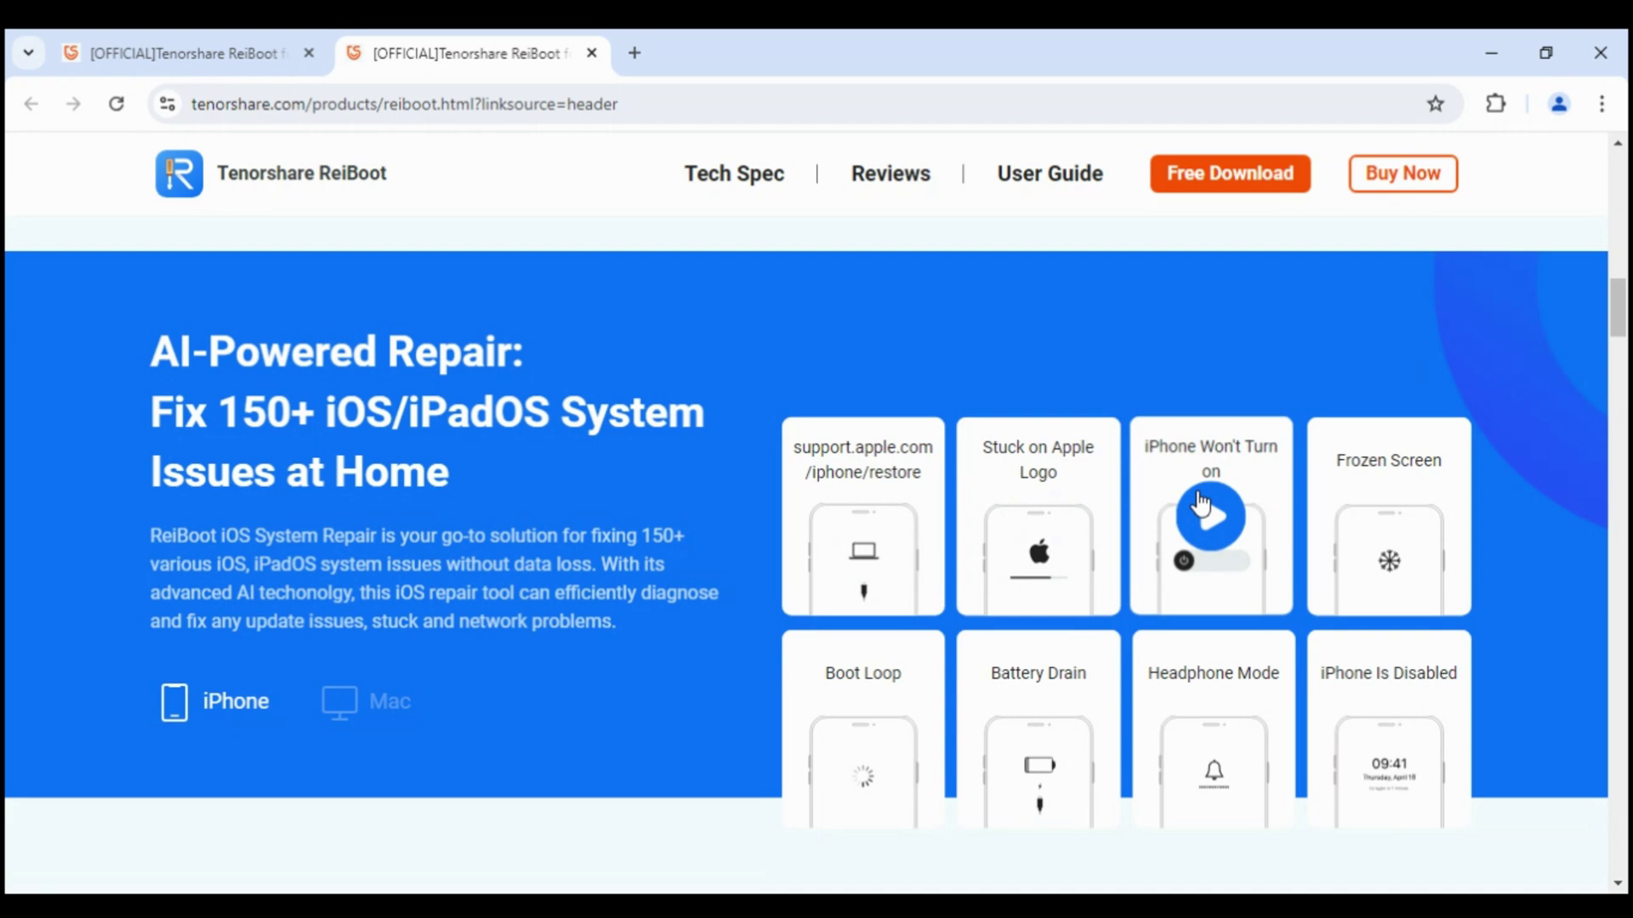
{"action": "mouse_move", "coordinate": [1360, 472]}
{"action": "scroll", "coordinate": [1384, 479], "scroll_direction": "down", "scroll_amount": 2}
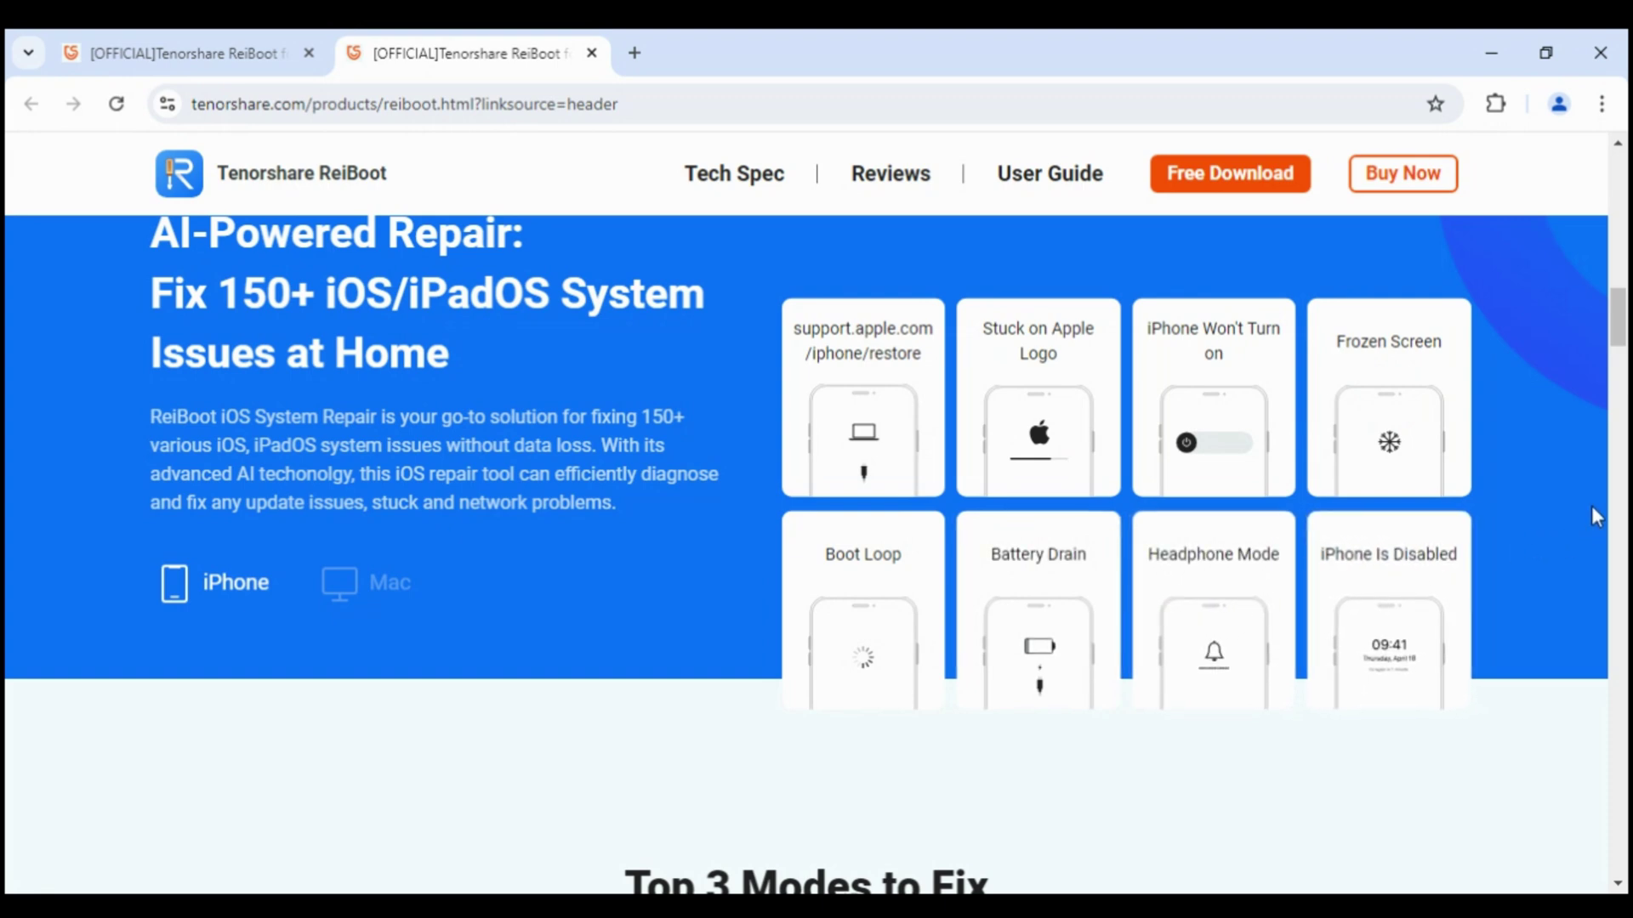
{"action": "scroll", "coordinate": [1595, 514], "scroll_direction": "down", "scroll_amount": 4}
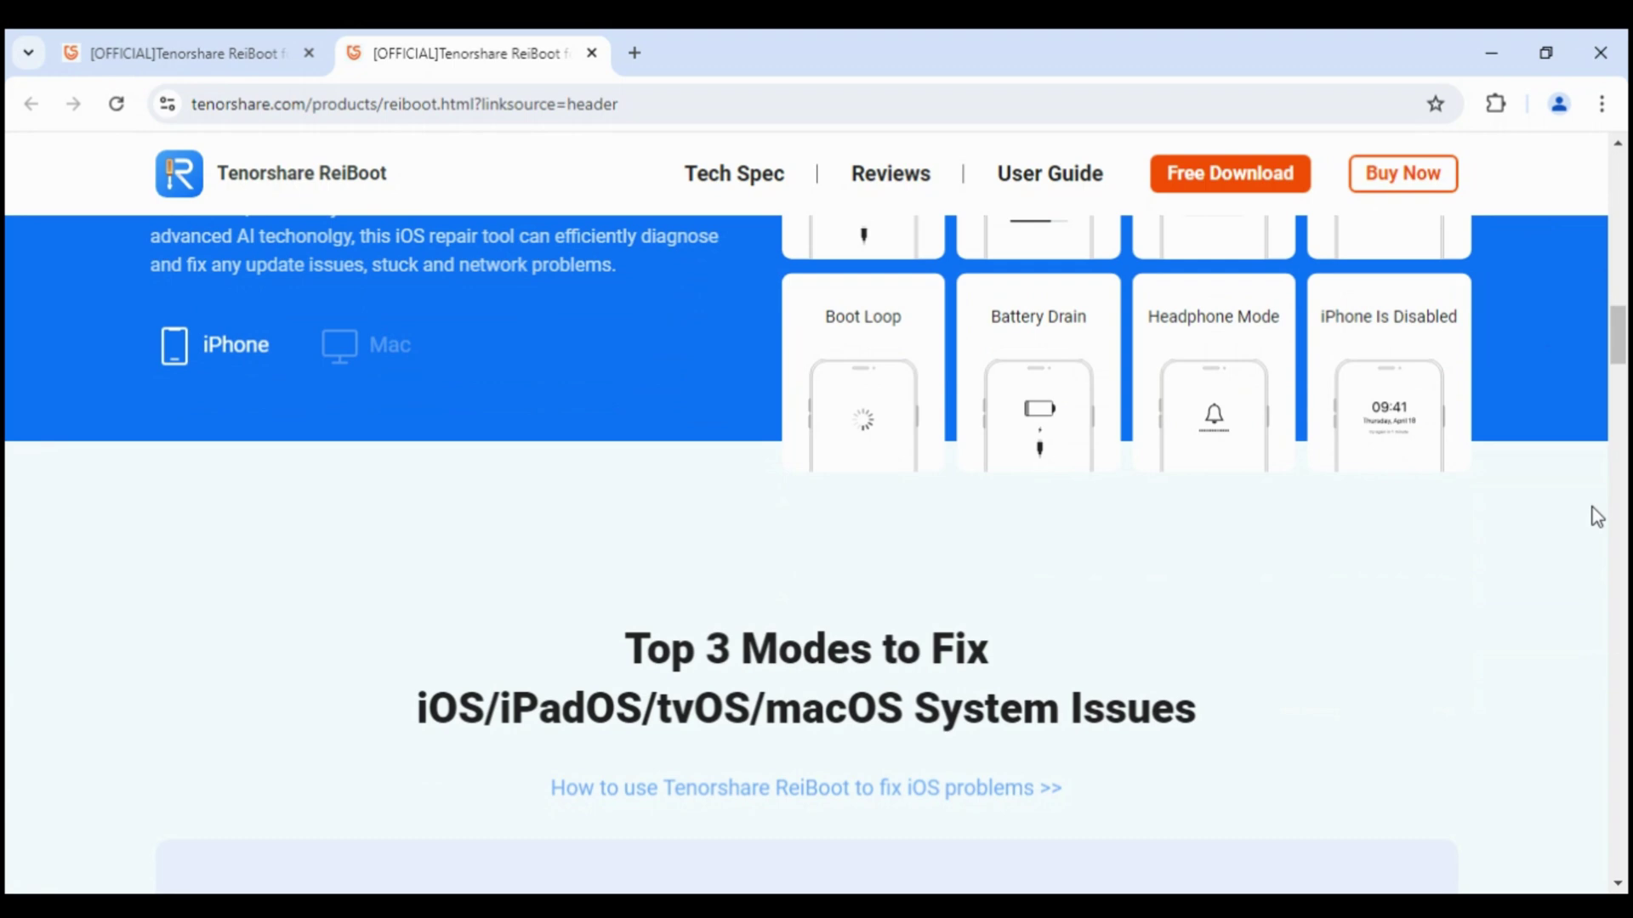
{"action": "scroll", "coordinate": [1597, 516], "scroll_direction": "down", "scroll_amount": 2}
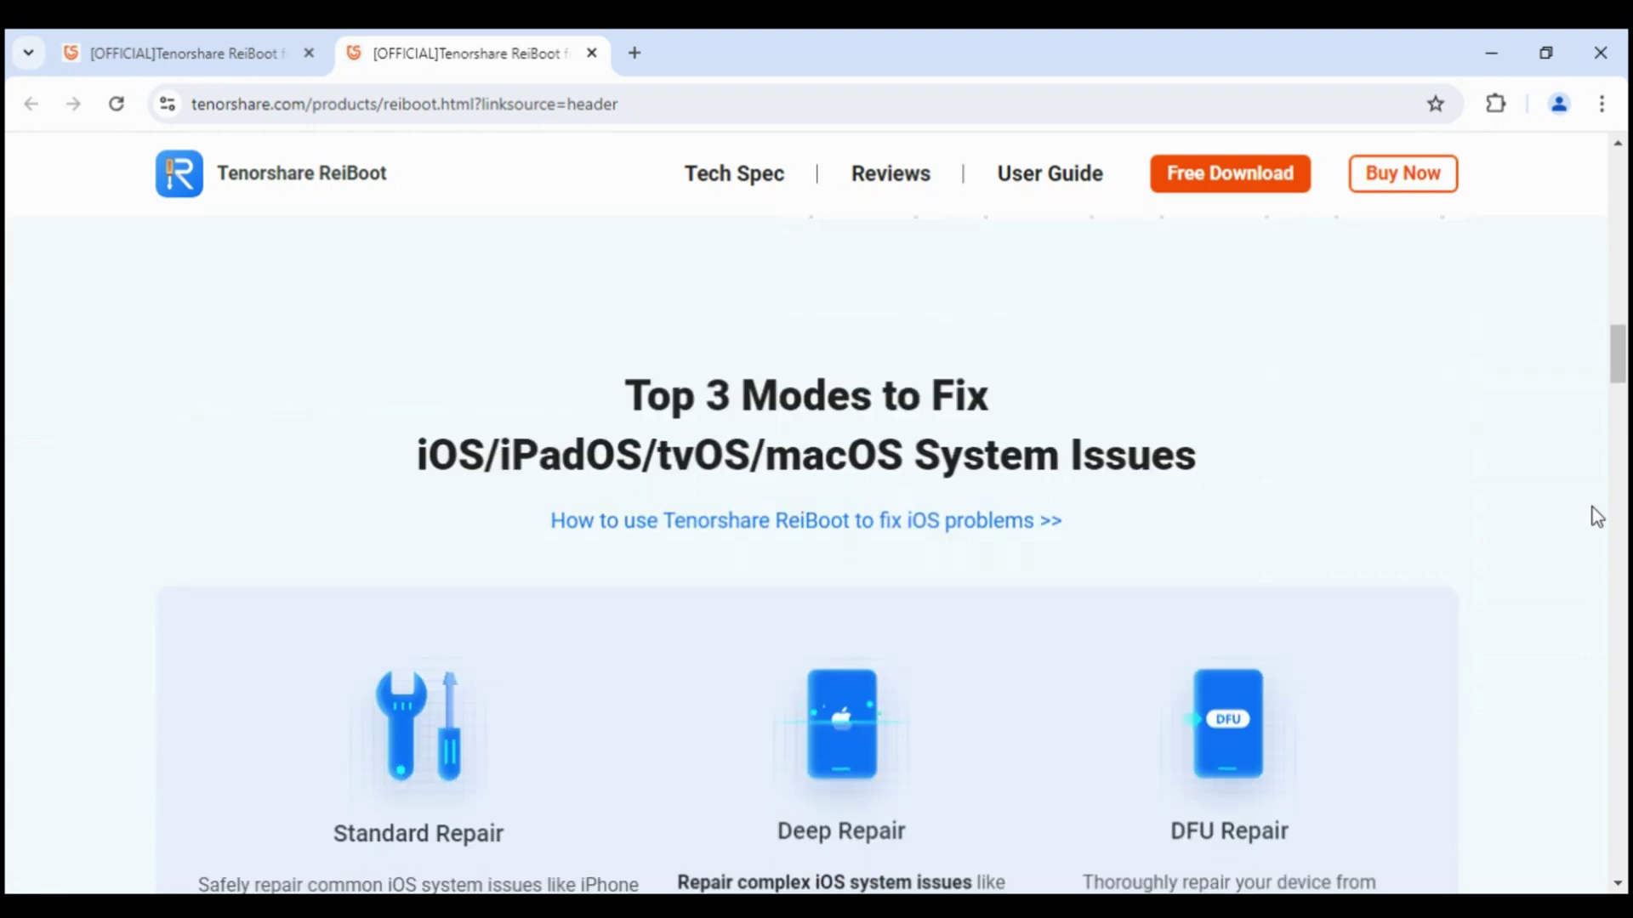
{"action": "scroll", "coordinate": [1596, 516], "scroll_direction": "down", "scroll_amount": 1}
{"action": "scroll", "coordinate": [1594, 515], "scroll_direction": "down", "scroll_amount": 1}
{"action": "scroll", "coordinate": [1597, 516], "scroll_direction": "up", "scroll_amount": 1}
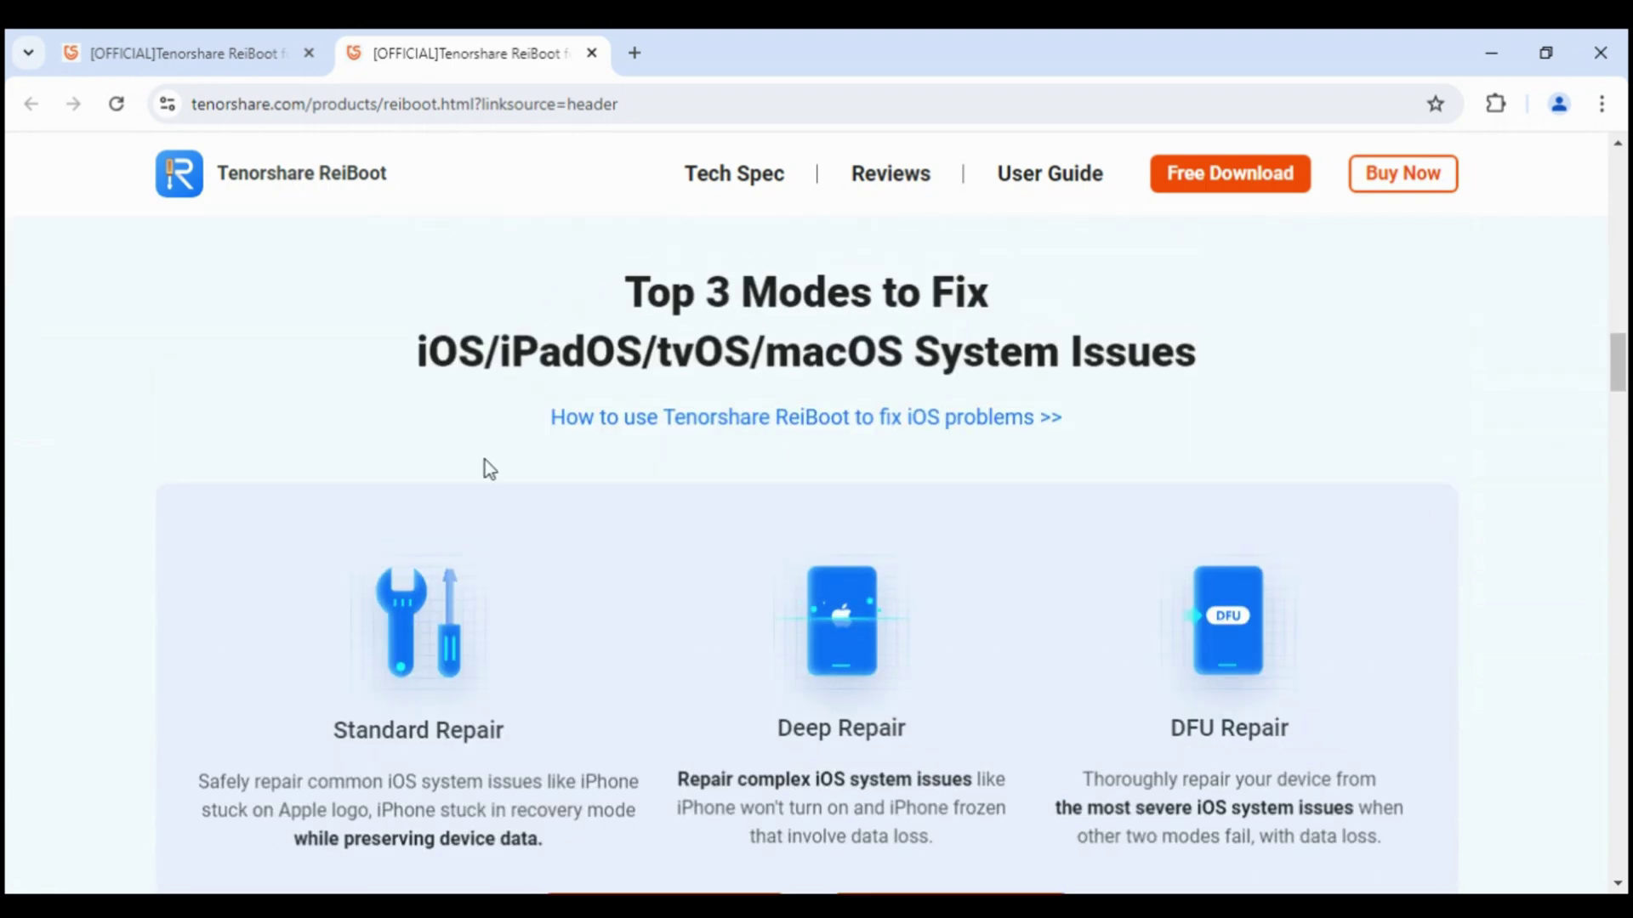
{"action": "scroll", "coordinate": [674, 556], "scroll_direction": "down", "scroll_amount": 2}
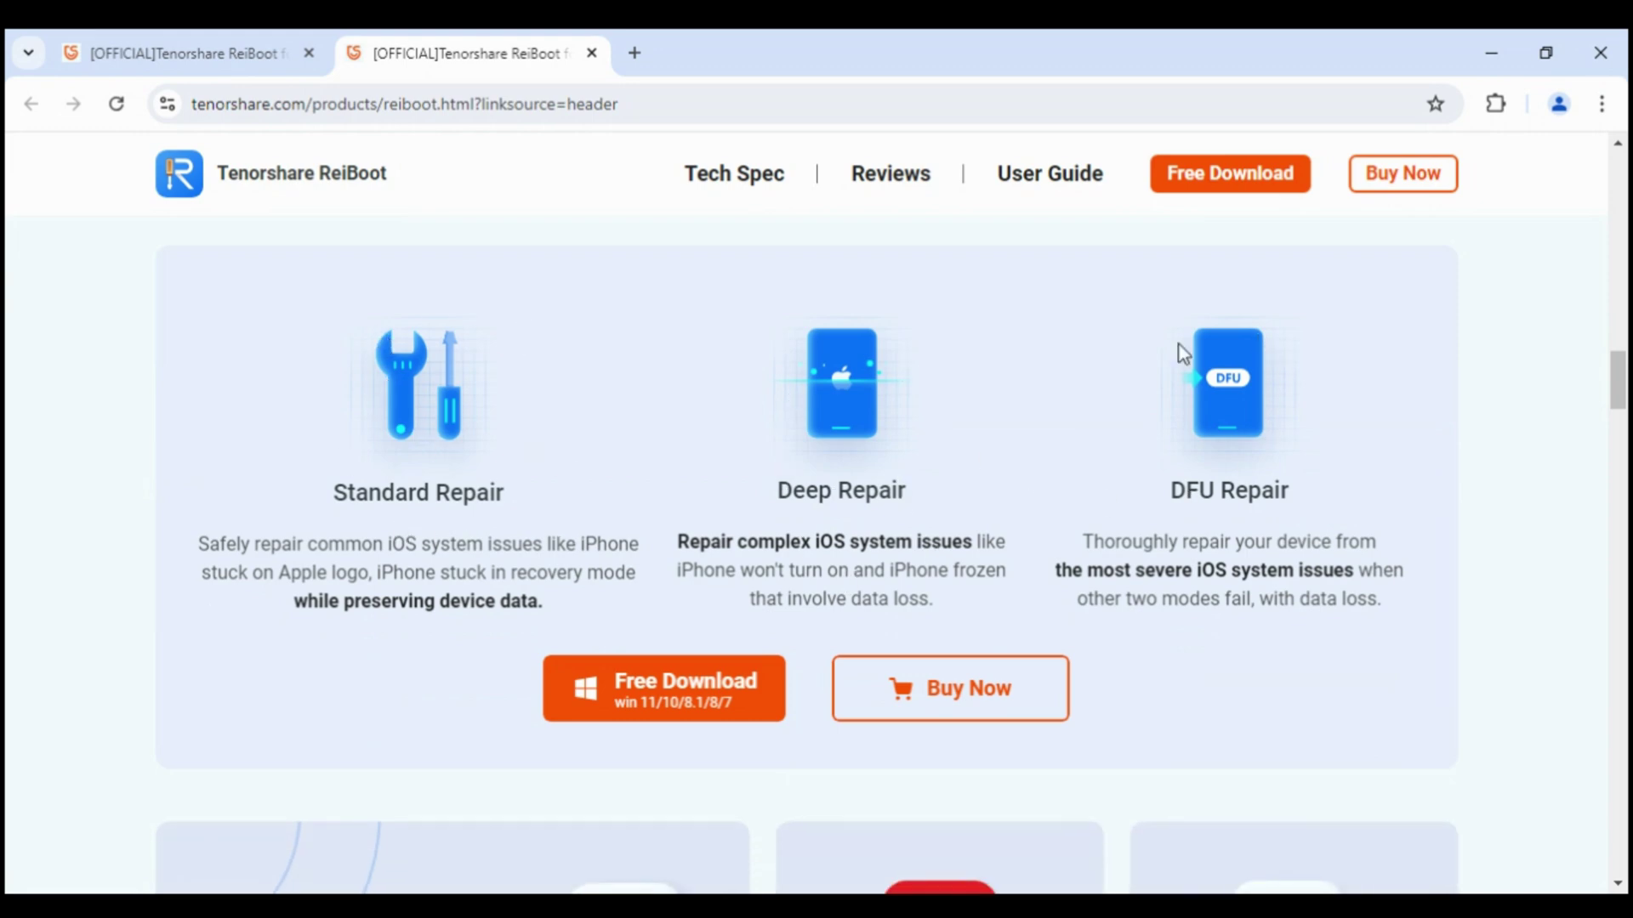
{"action": "scroll", "coordinate": [1214, 451], "scroll_direction": "down", "scroll_amount": 7}
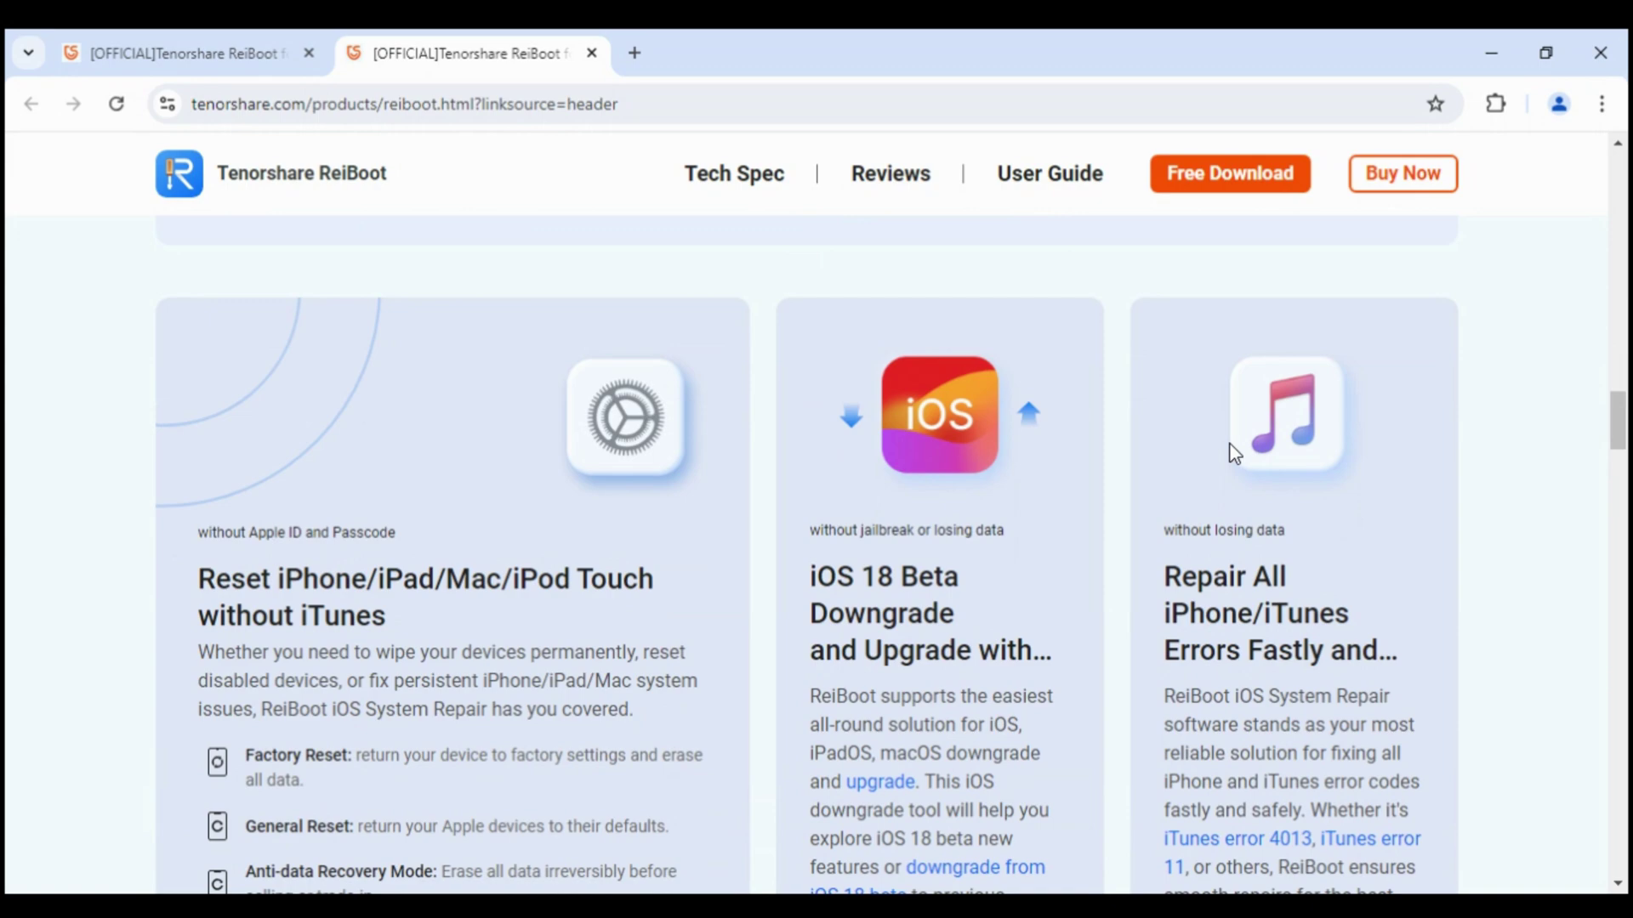
{"action": "scroll", "coordinate": [1229, 448], "scroll_direction": "up", "scroll_amount": 2}
{"action": "scroll", "coordinate": [1232, 443], "scroll_direction": "down", "scroll_amount": 7}
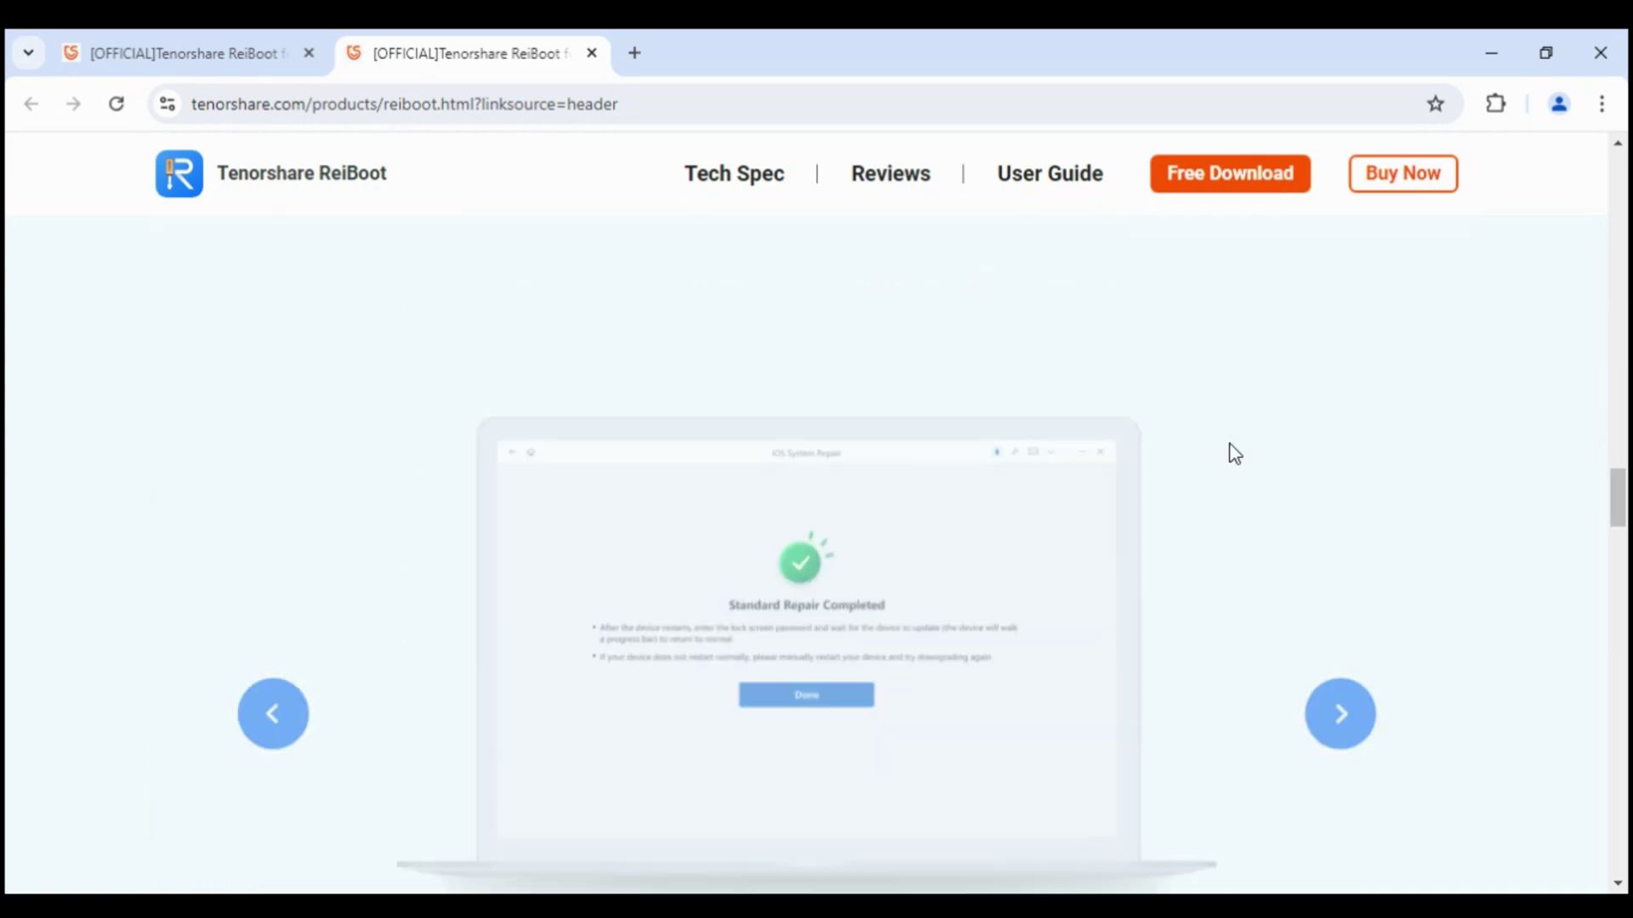
{"action": "scroll", "coordinate": [1228, 452], "scroll_direction": "up", "scroll_amount": 7}
{"action": "scroll", "coordinate": [1230, 444], "scroll_direction": "up", "scroll_amount": 4}
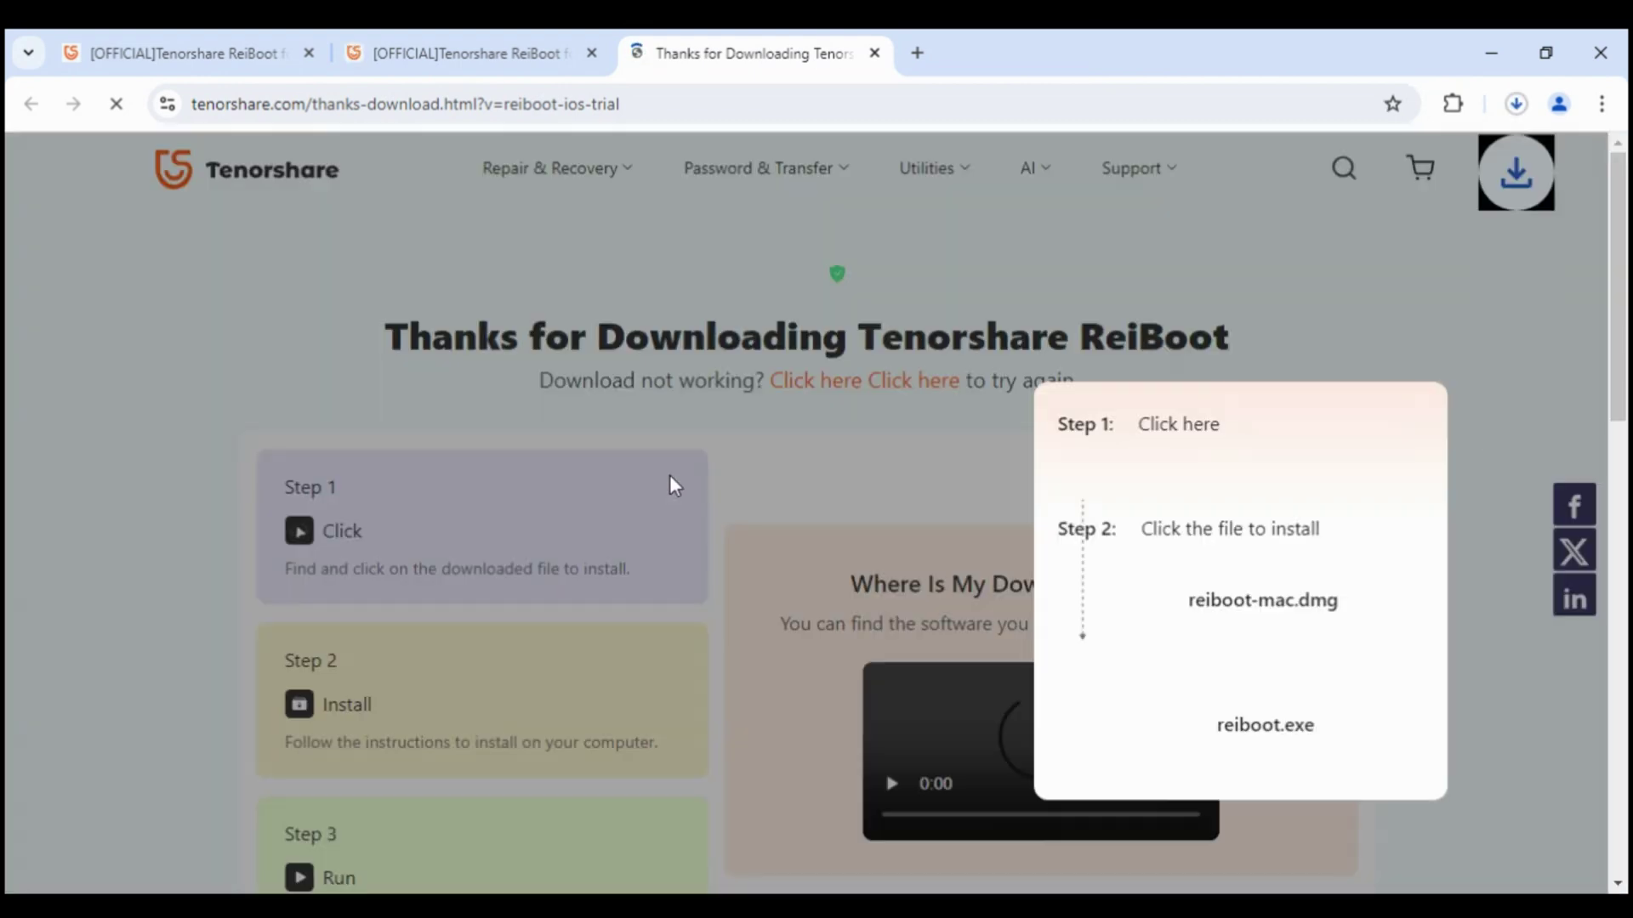
Run the finished reiboot.exe from Chrome's recent downloads to launch the ReiBoot installer.
{"action": "left_click", "coordinate": [1516, 104]}
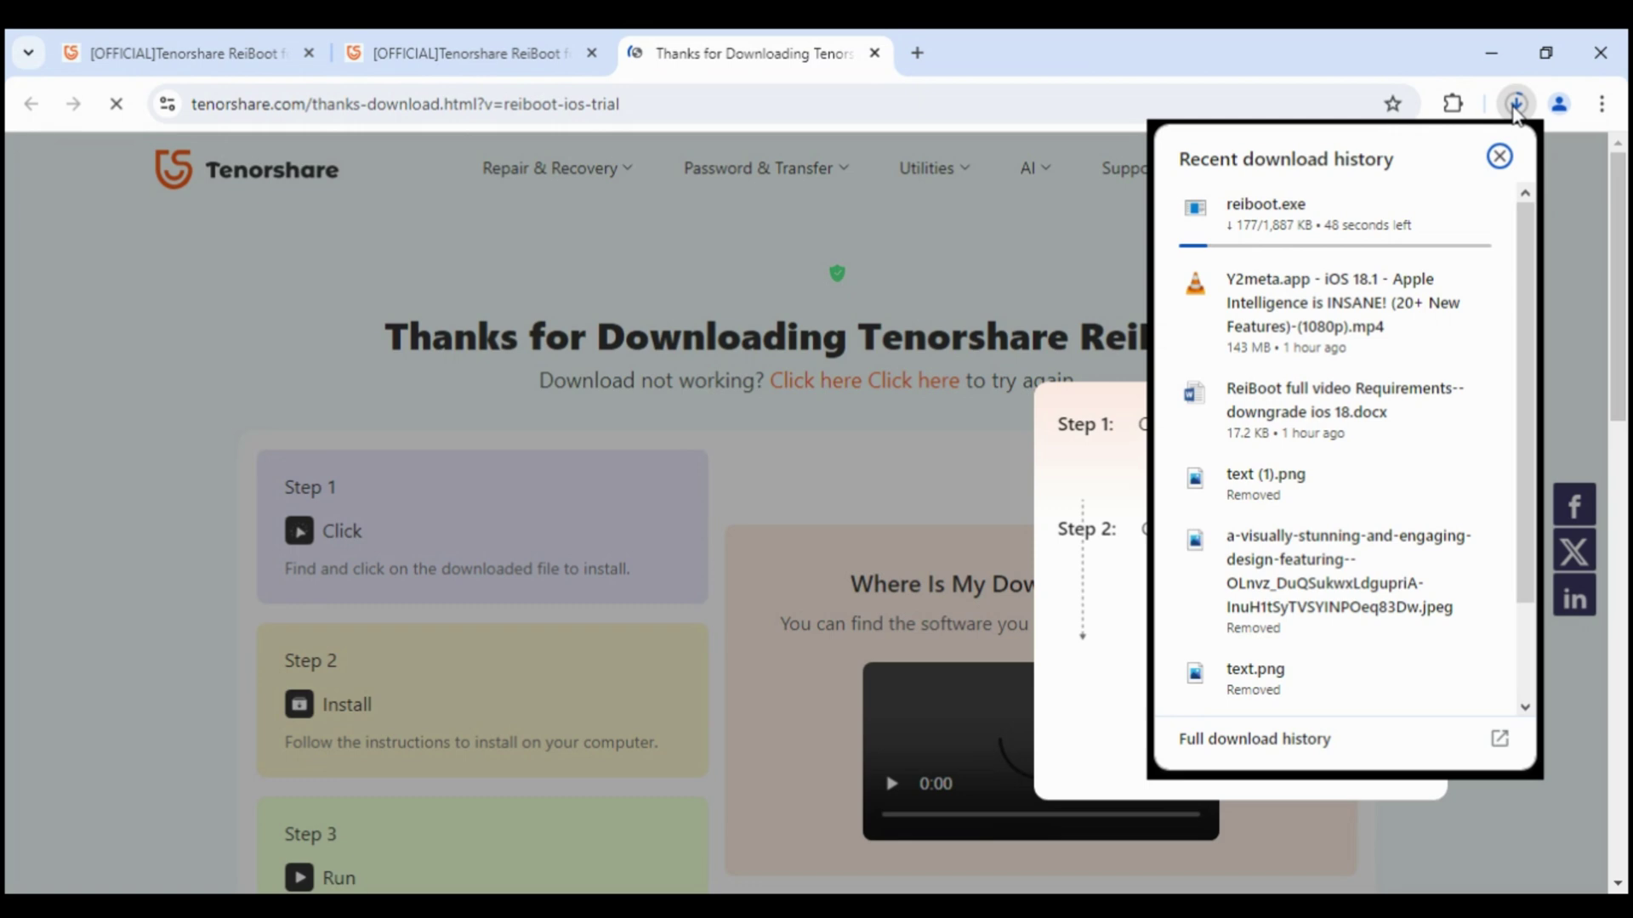
{"action": "left_click", "coordinate": [707, 665]}
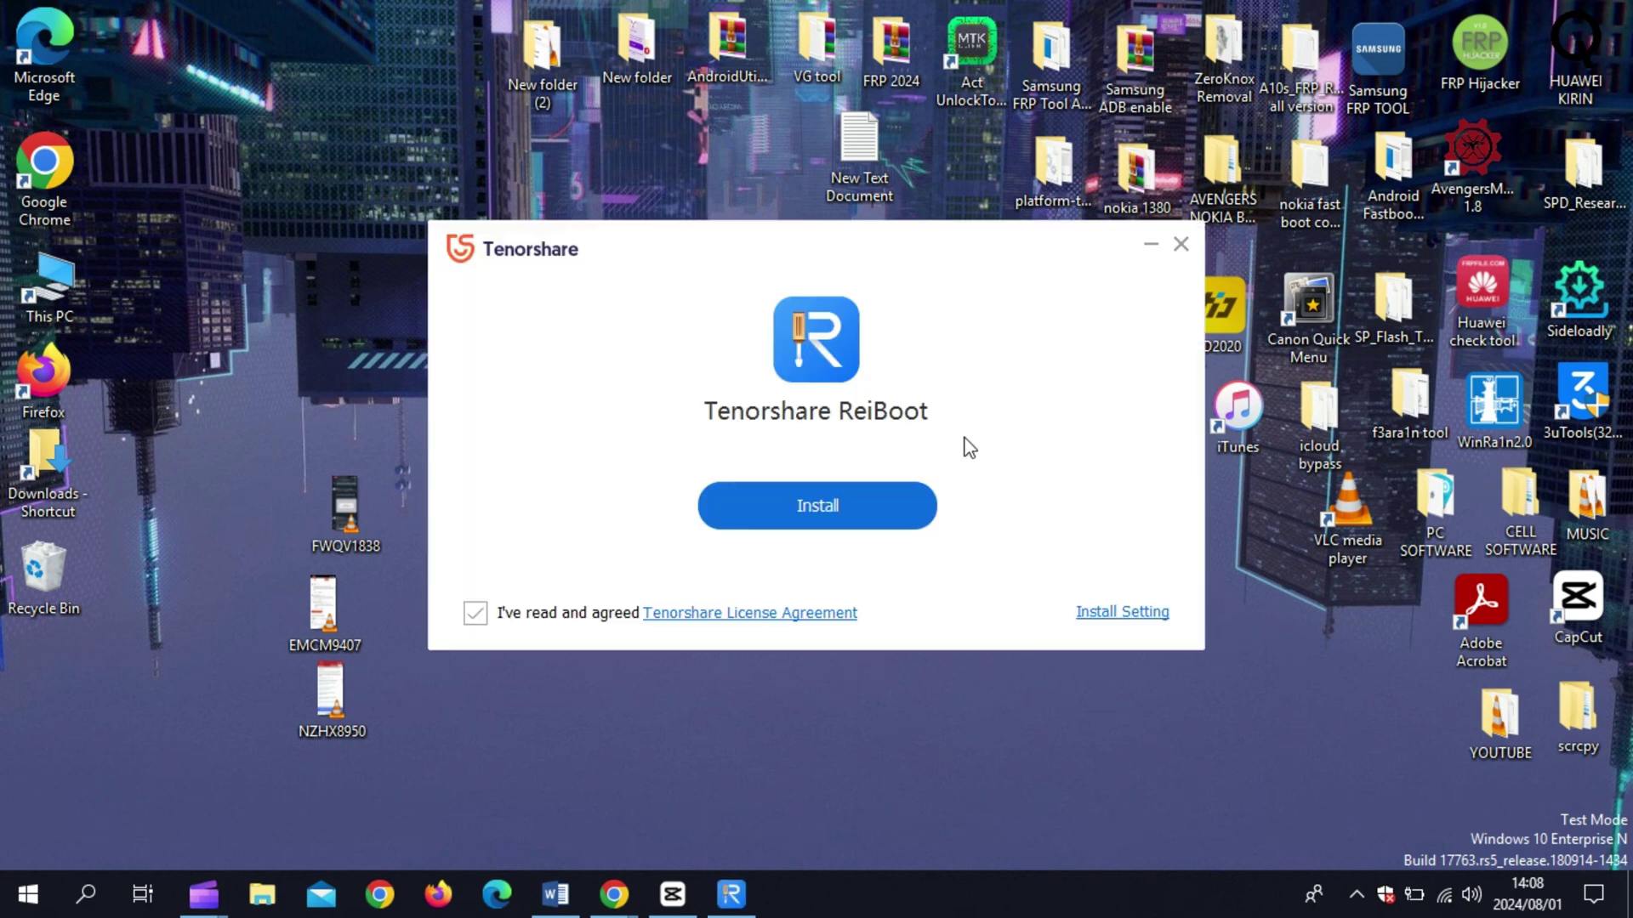
Install Tenorshare ReiBoot and start it once installation completes.
{"action": "left_click", "coordinate": [802, 521]}
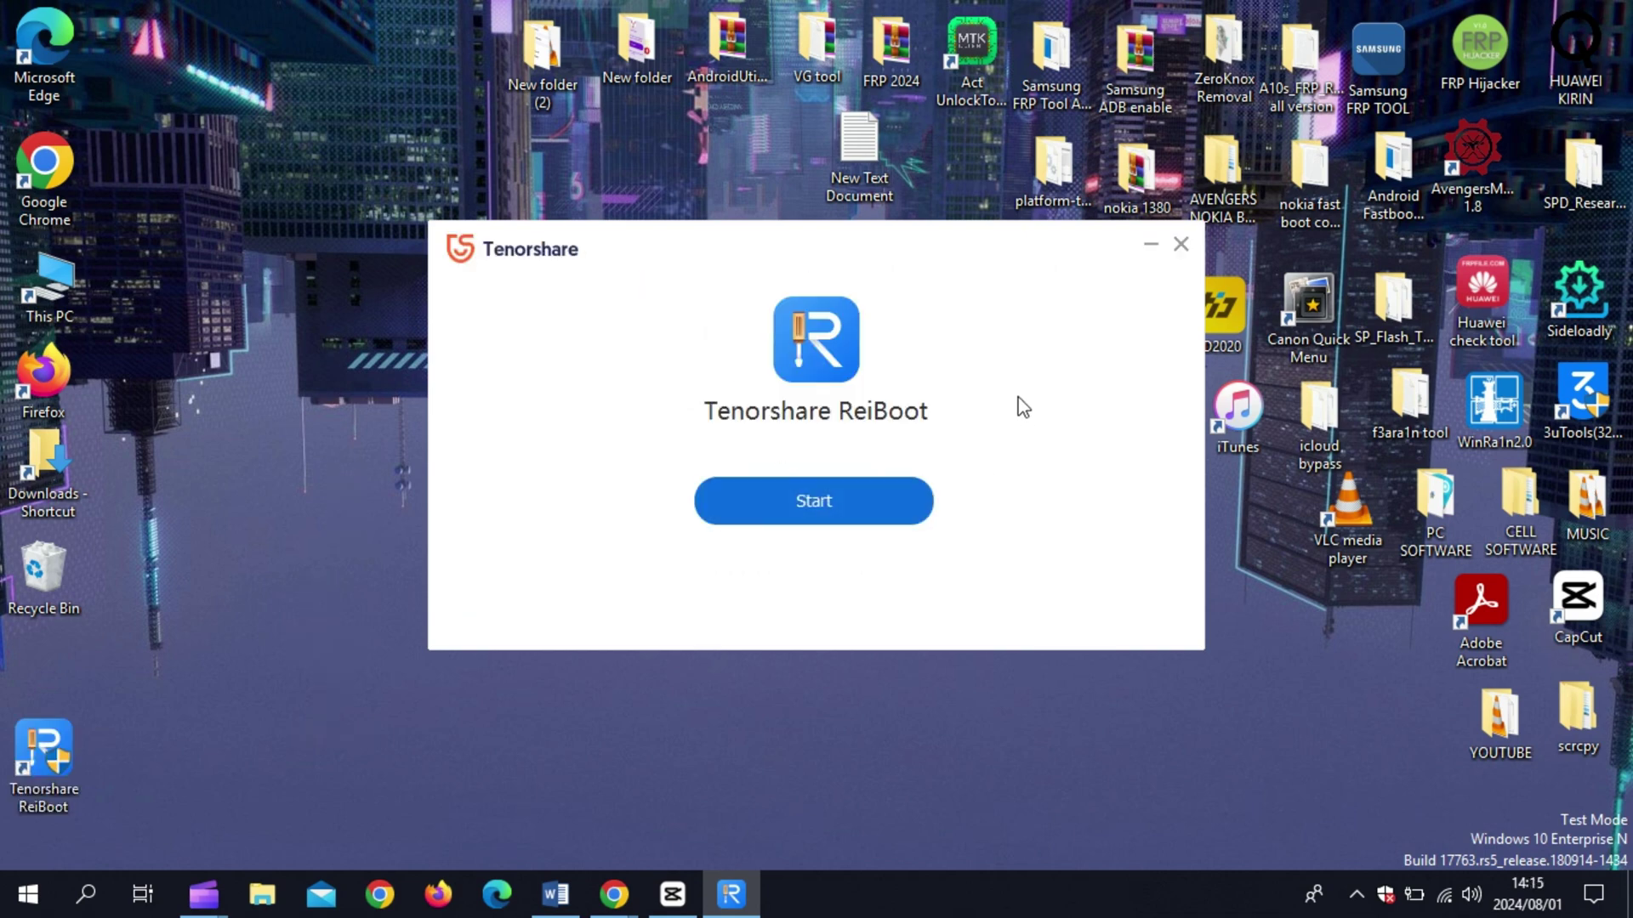
{"action": "left_click", "coordinate": [849, 509]}
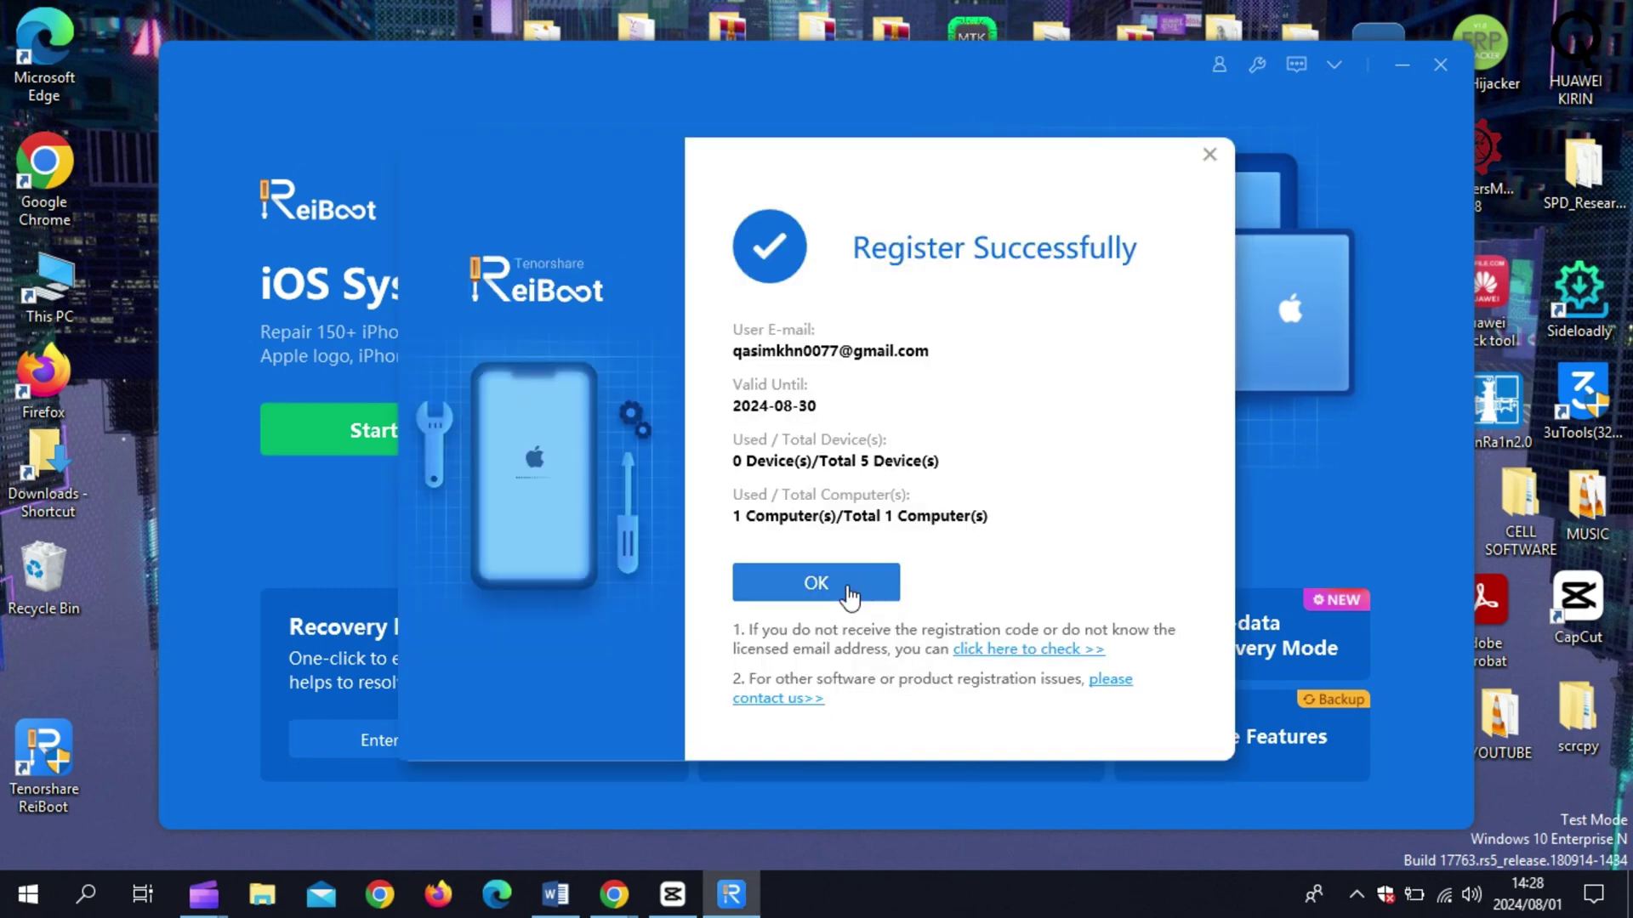
Dismiss the Register Successfully message and choose the iOS Upgrade/Downgrade mode.
{"action": "left_click", "coordinate": [842, 591]}
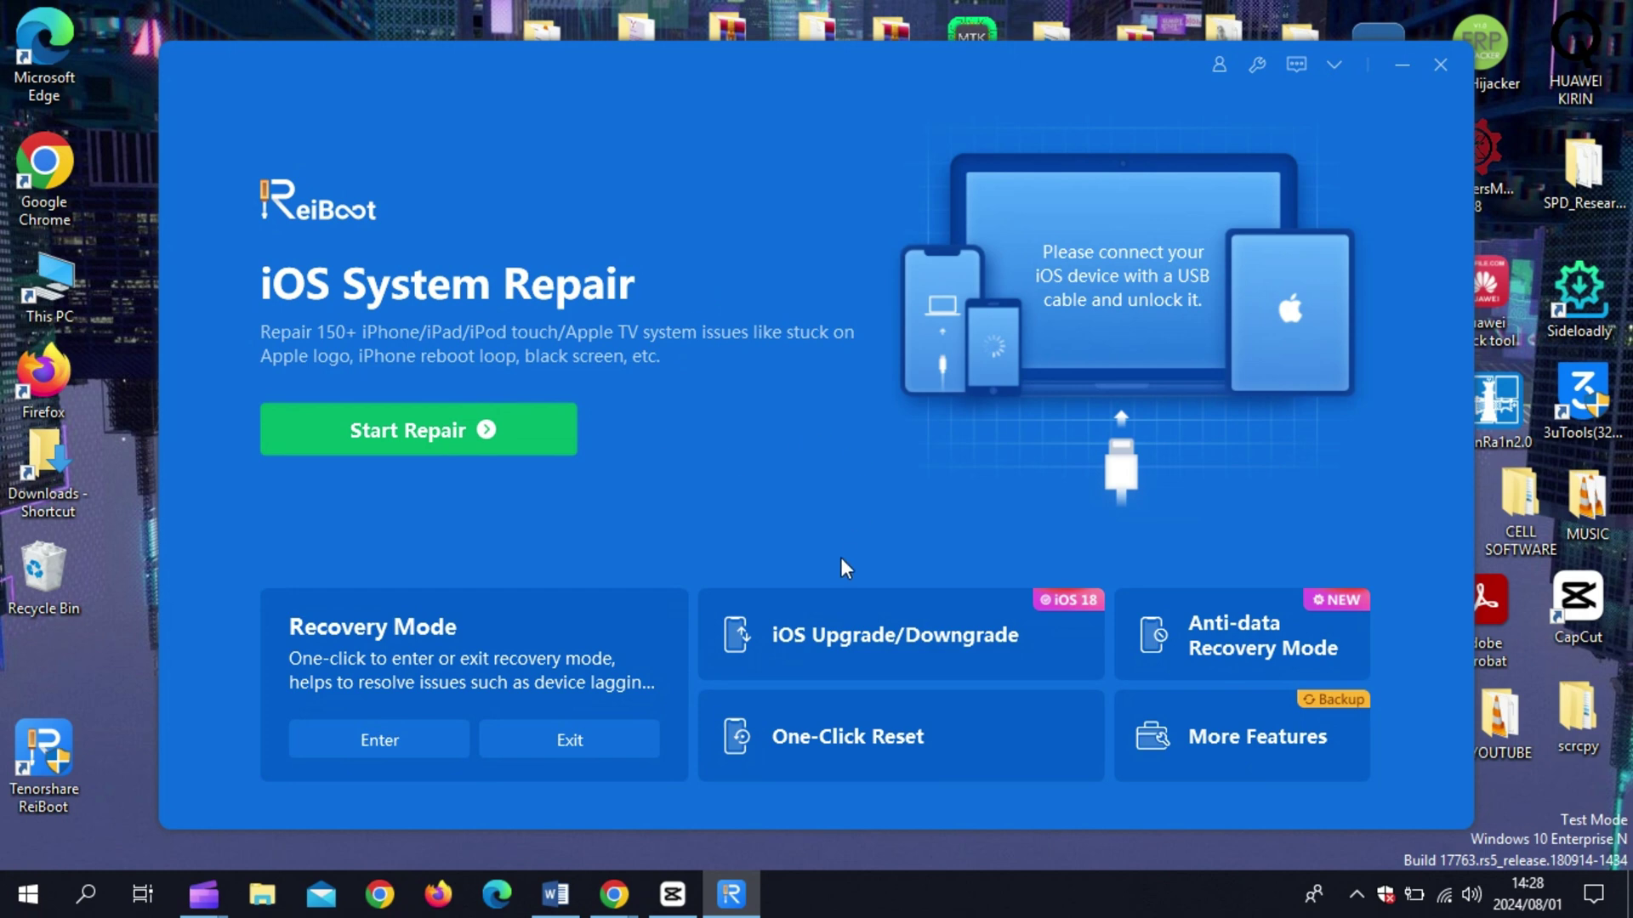
{"action": "left_click", "coordinate": [846, 628]}
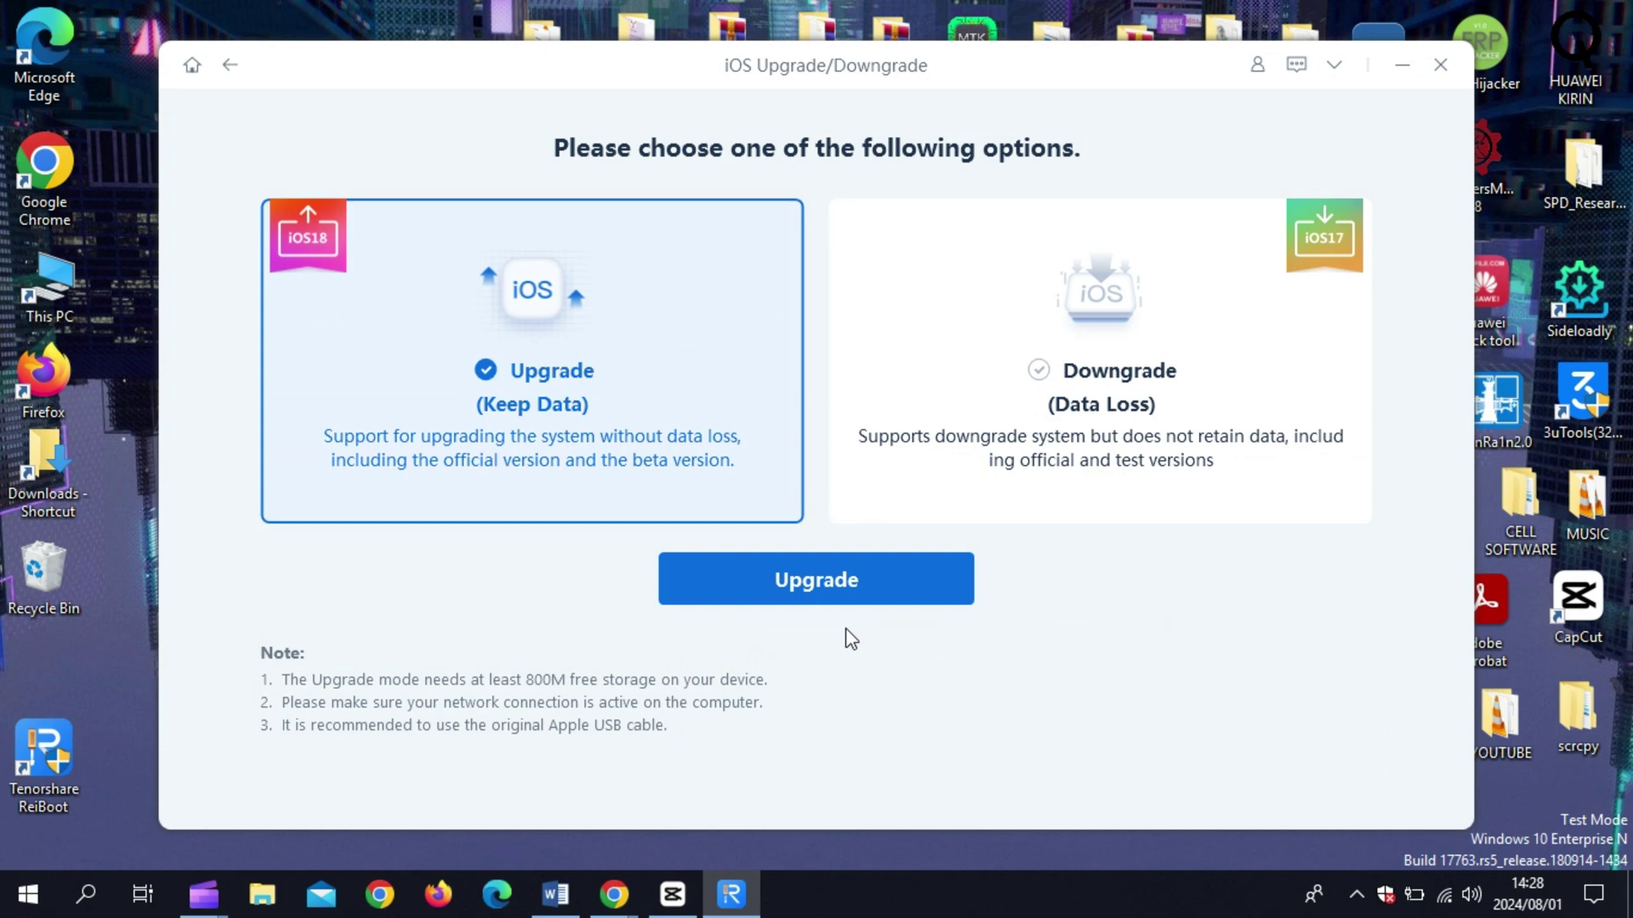
Choose Downgrade (Data Loss) and continue to the iPhone 12 Pro Max firmware page.
{"action": "left_click", "coordinate": [1073, 415]}
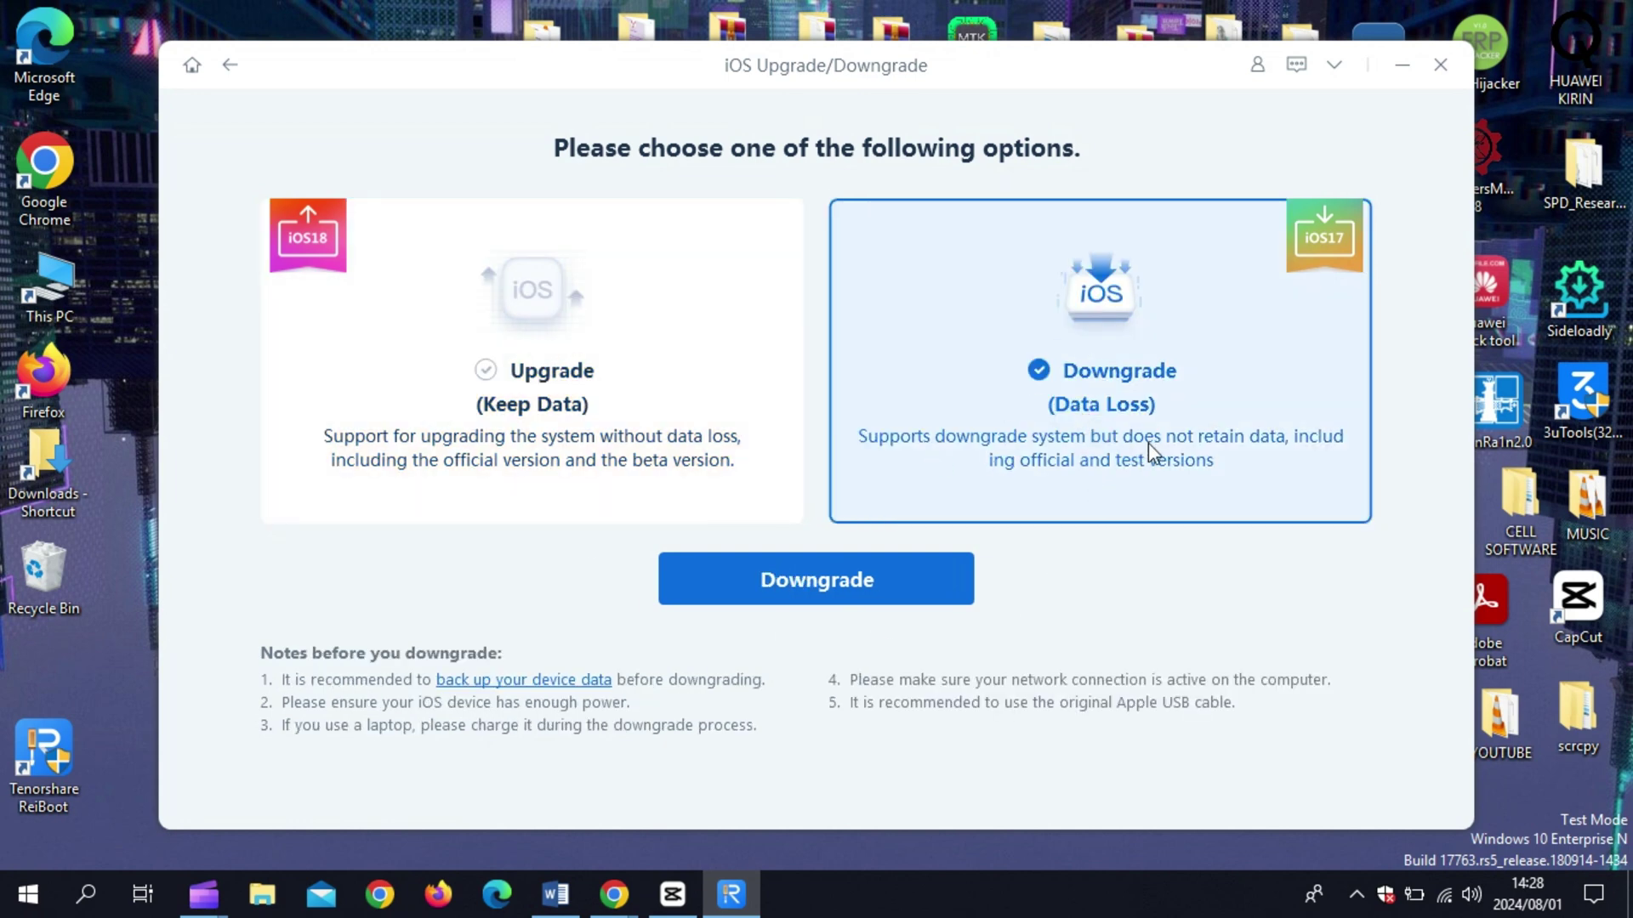
{"action": "left_click", "coordinate": [896, 580]}
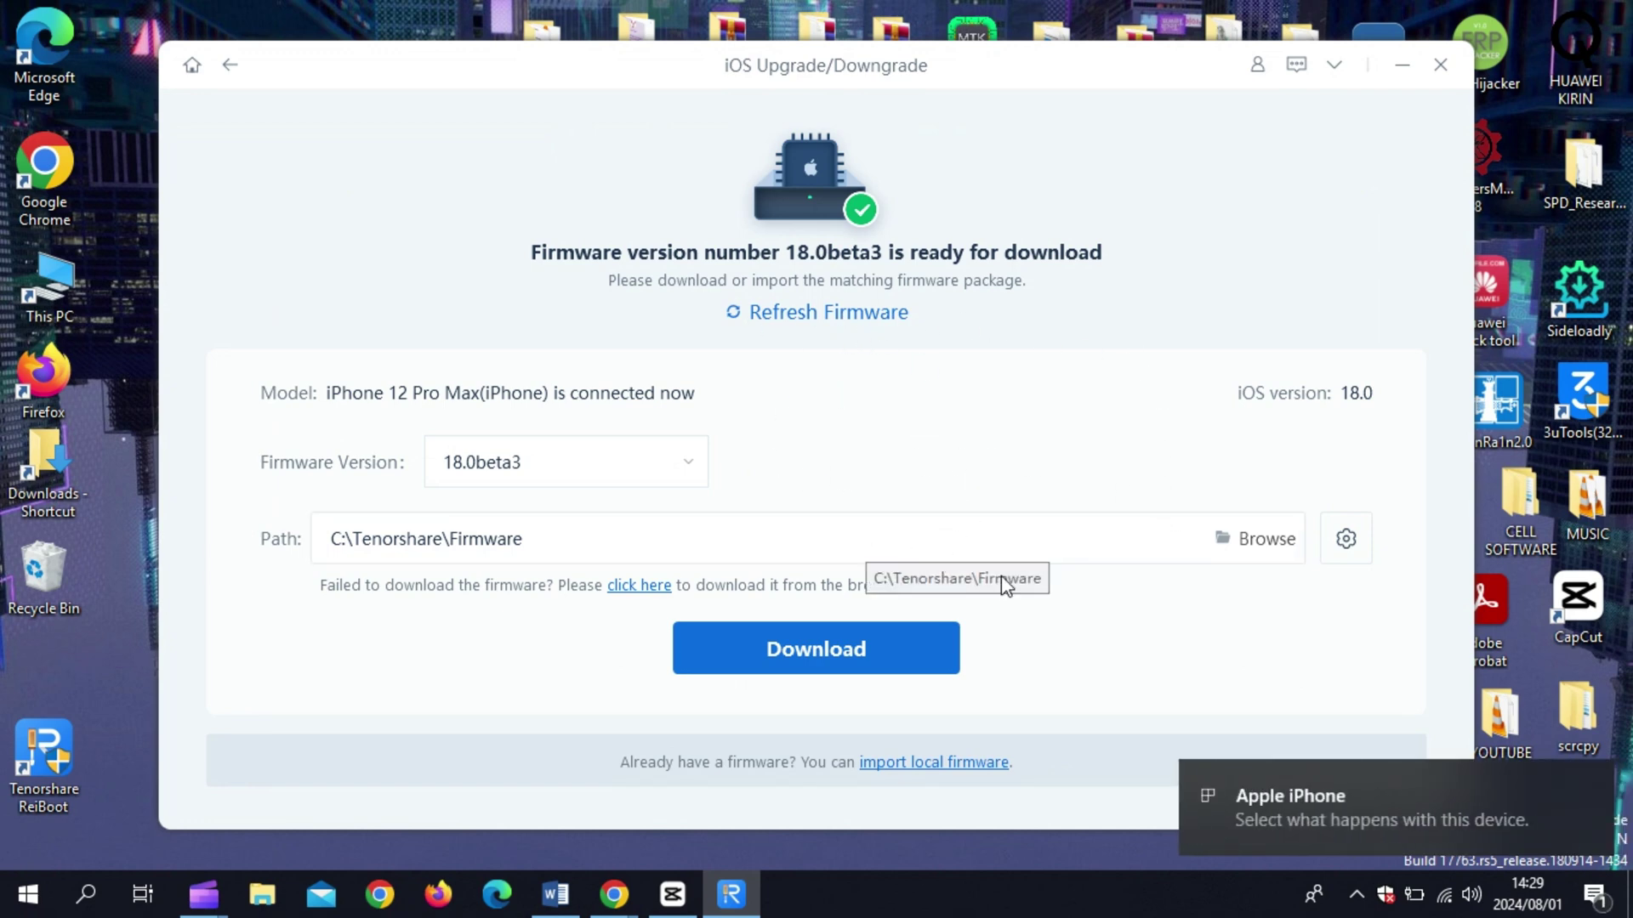
Select firmware version 17.5.1 from the dropdown and start downloading it.
{"action": "left_click", "coordinate": [690, 471]}
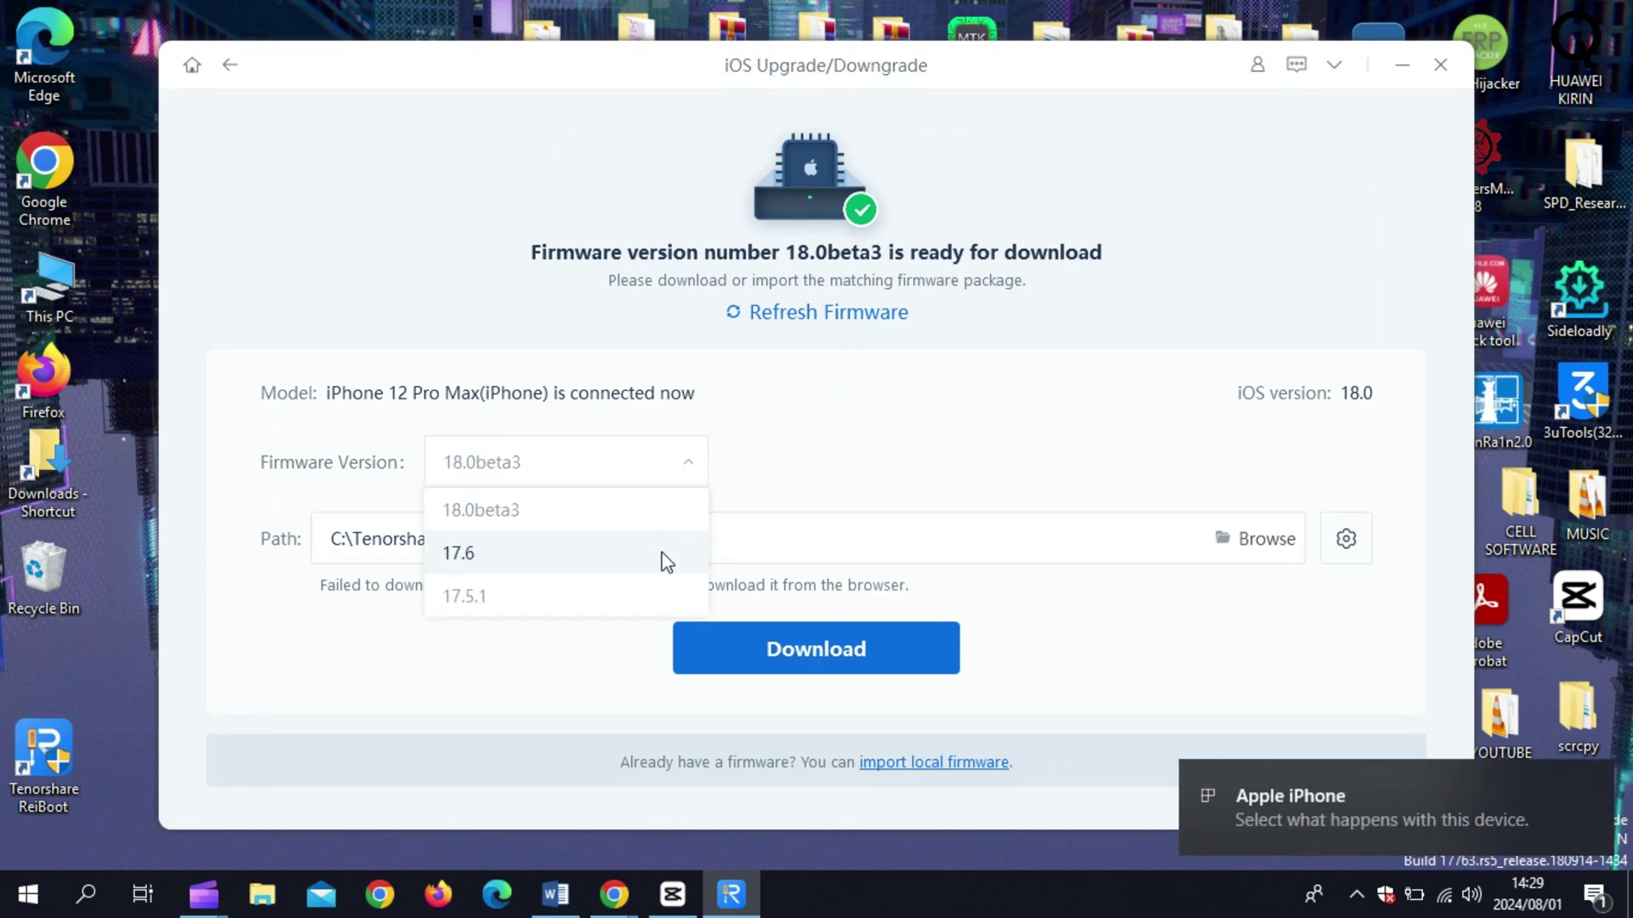
{"action": "left_click", "coordinate": [660, 611]}
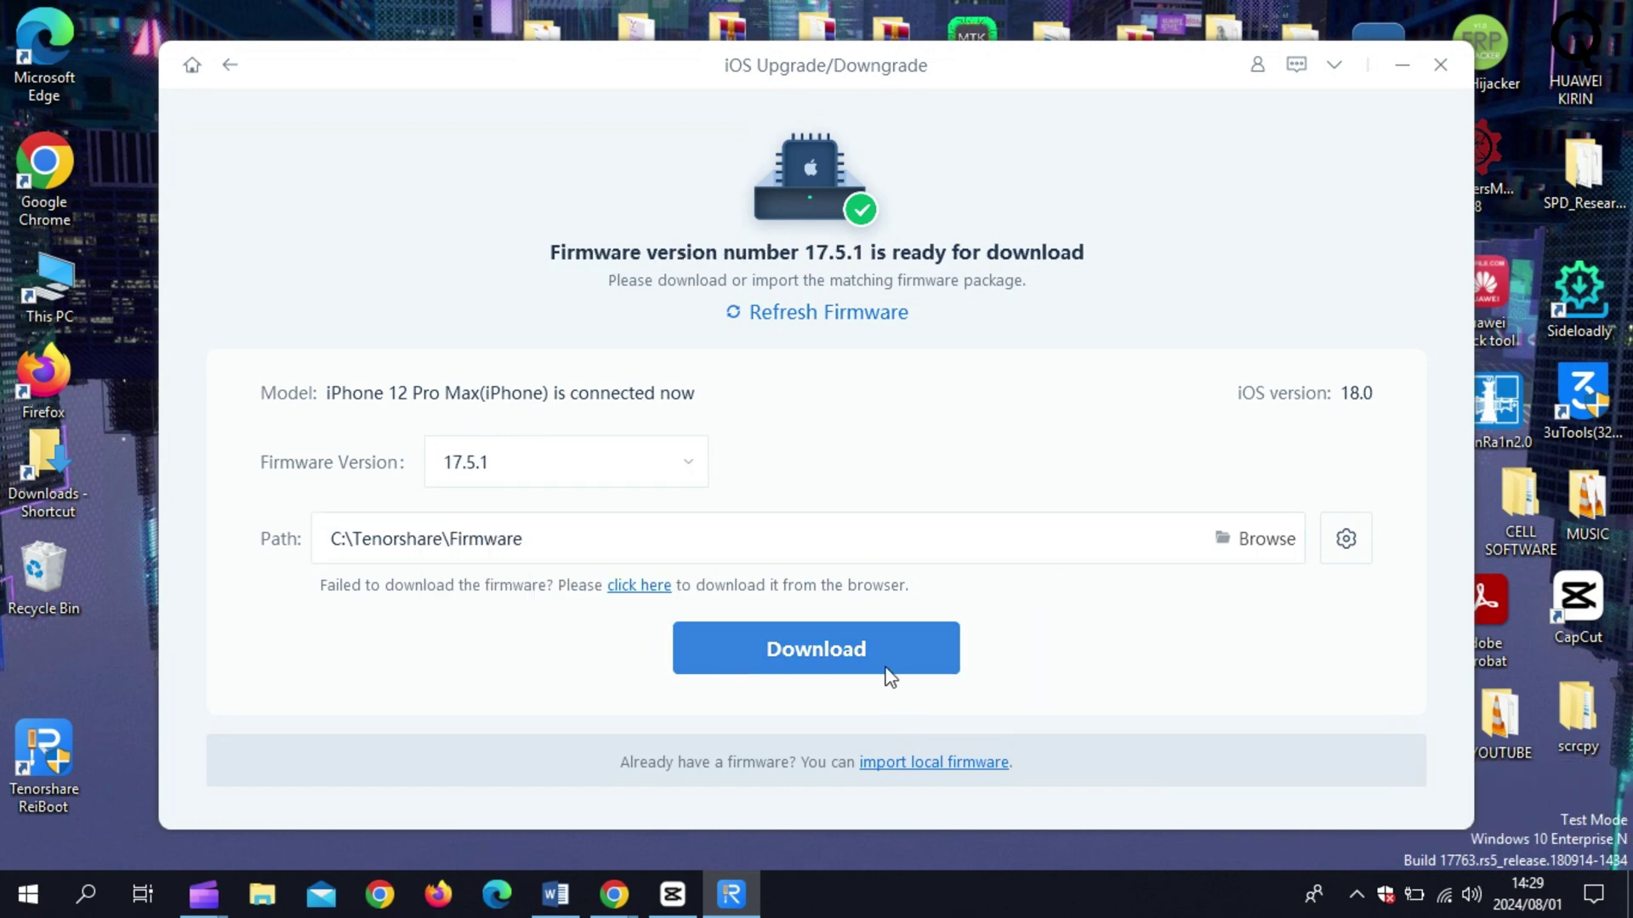
{"action": "left_click", "coordinate": [818, 653]}
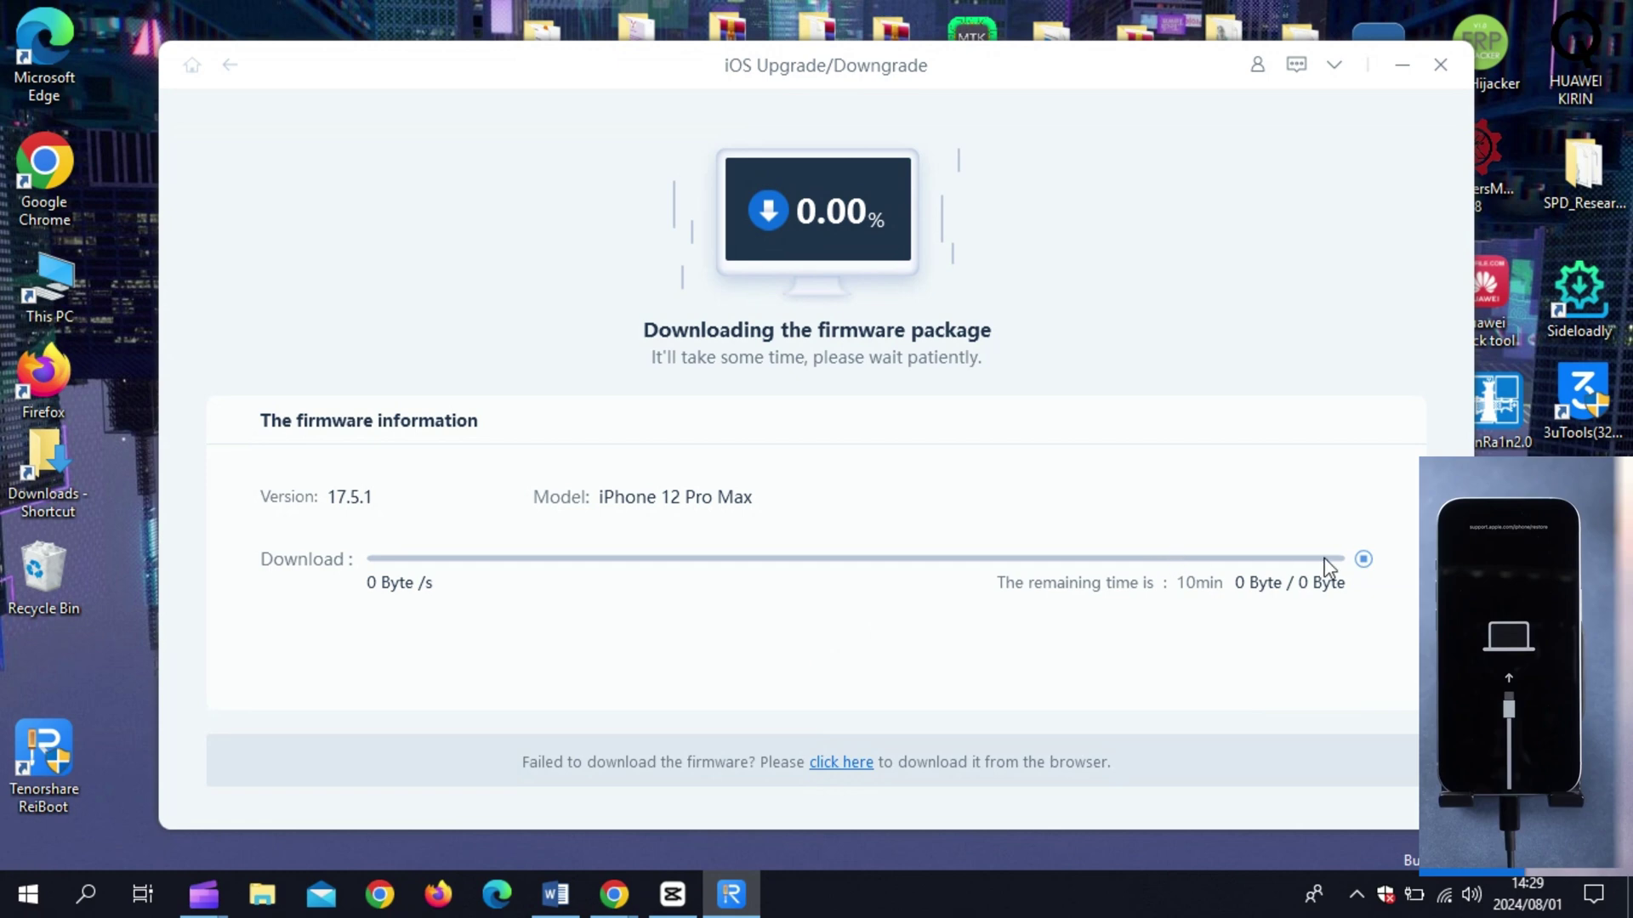
Stop the 17.5.1 firmware download and confirm the cancellation.
{"action": "left_click", "coordinate": [1364, 559]}
{"action": "left_click", "coordinate": [741, 519]}
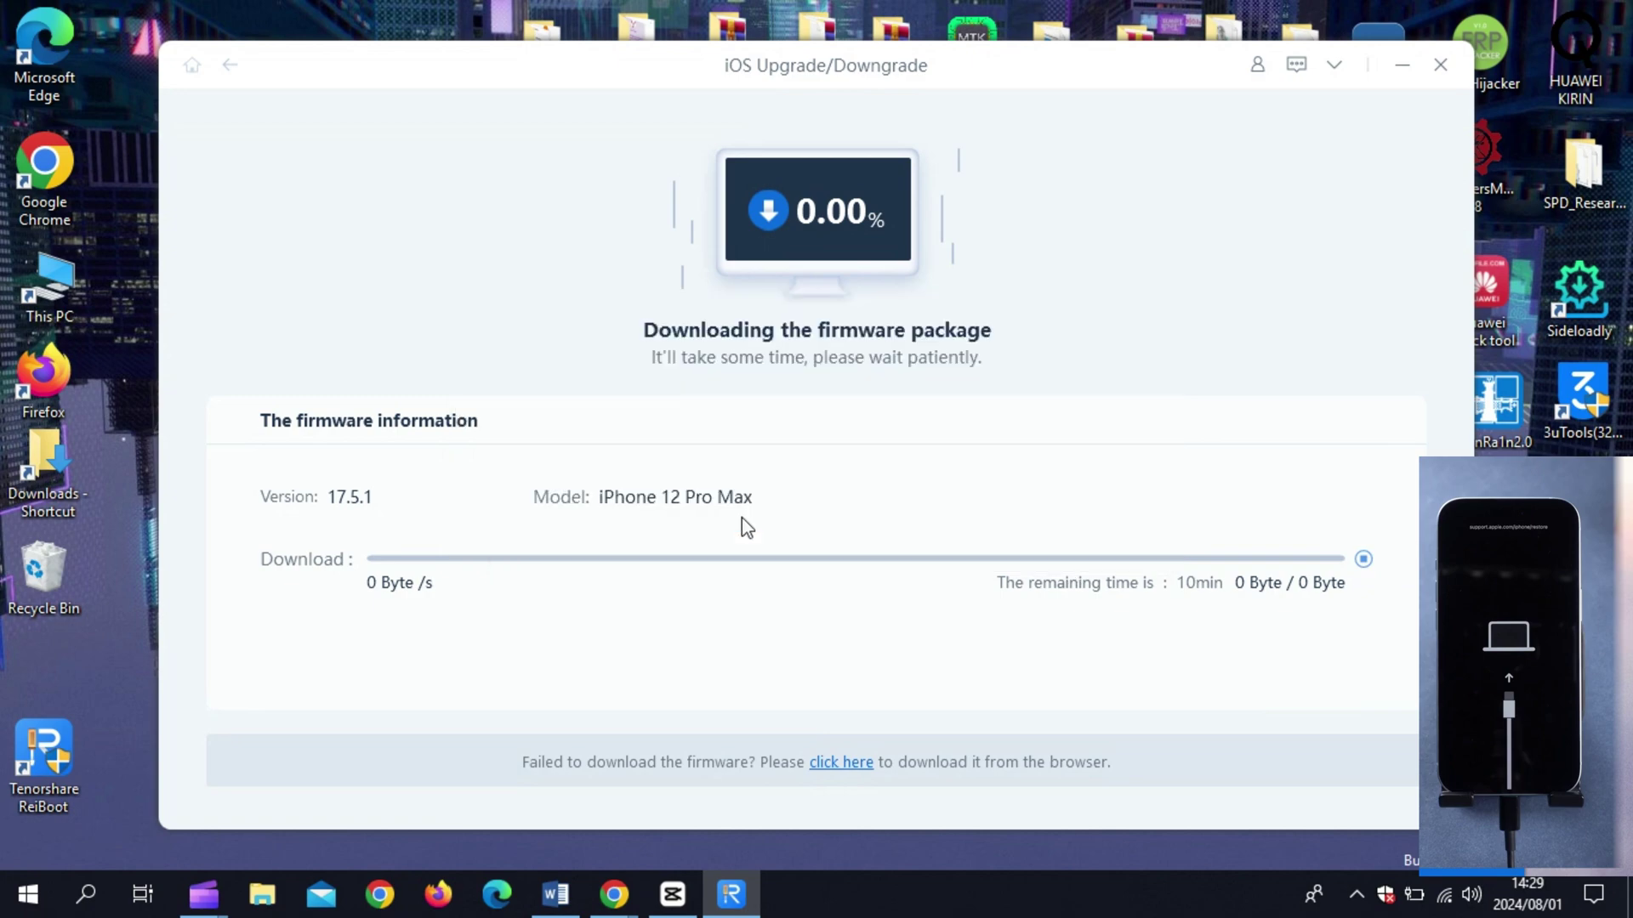